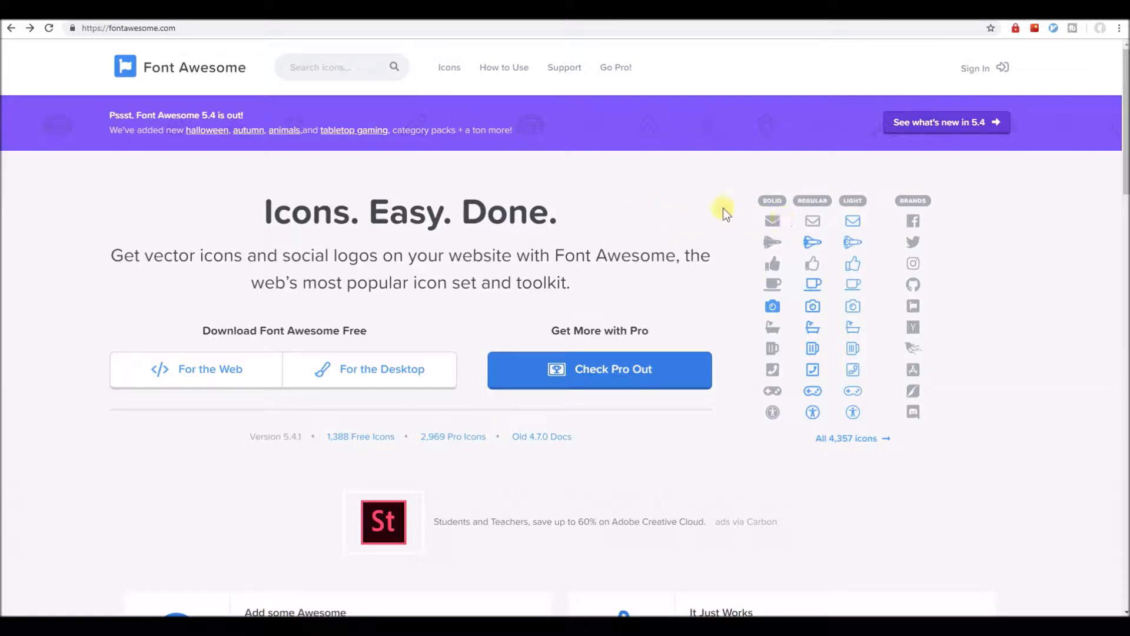
Open the fontawesome.com Icons gallery listing all 4,357 icons.
{"action": "left_click", "coordinate": [451, 70]}
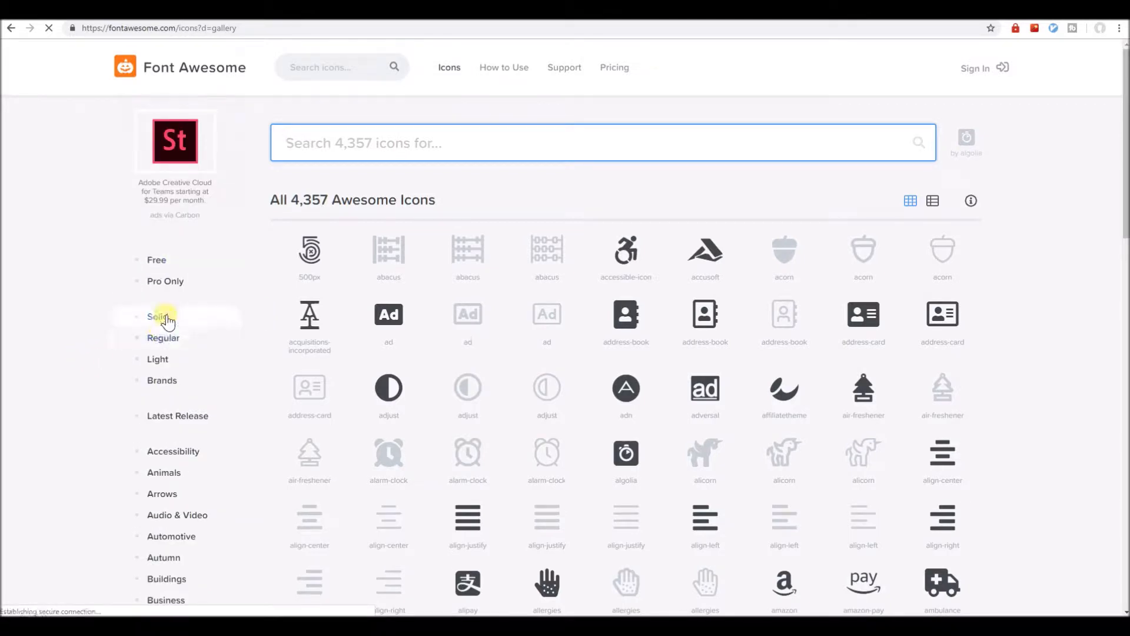
Filter the gallery to Free, then Pro icons, and search for 'play'.
{"action": "left_click", "coordinate": [166, 263]}
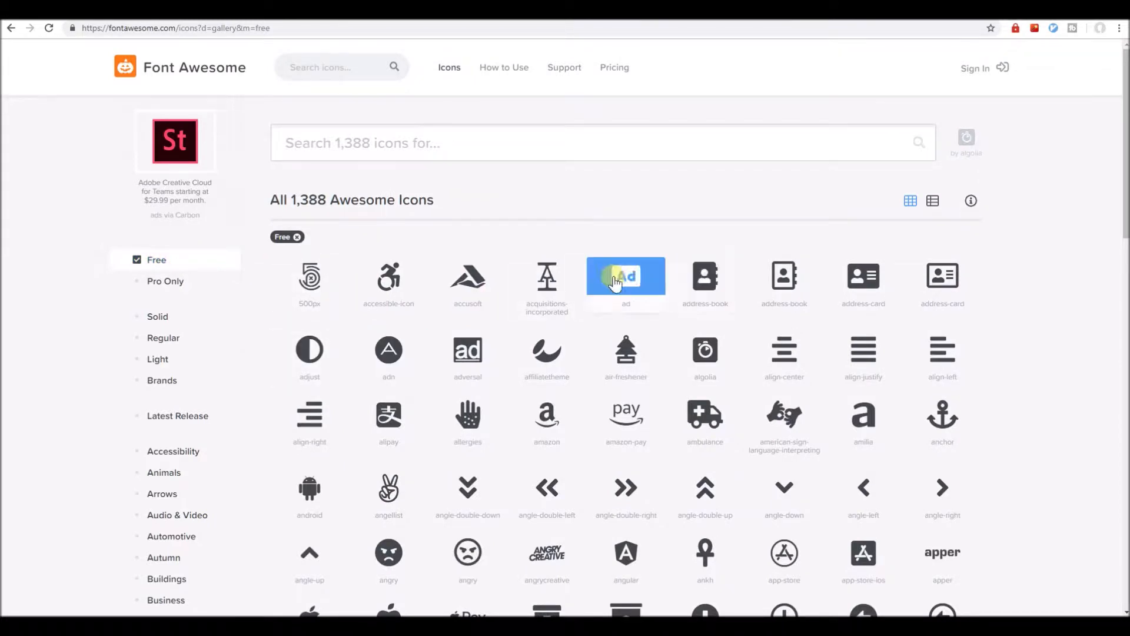
{"action": "left_click", "coordinate": [179, 287]}
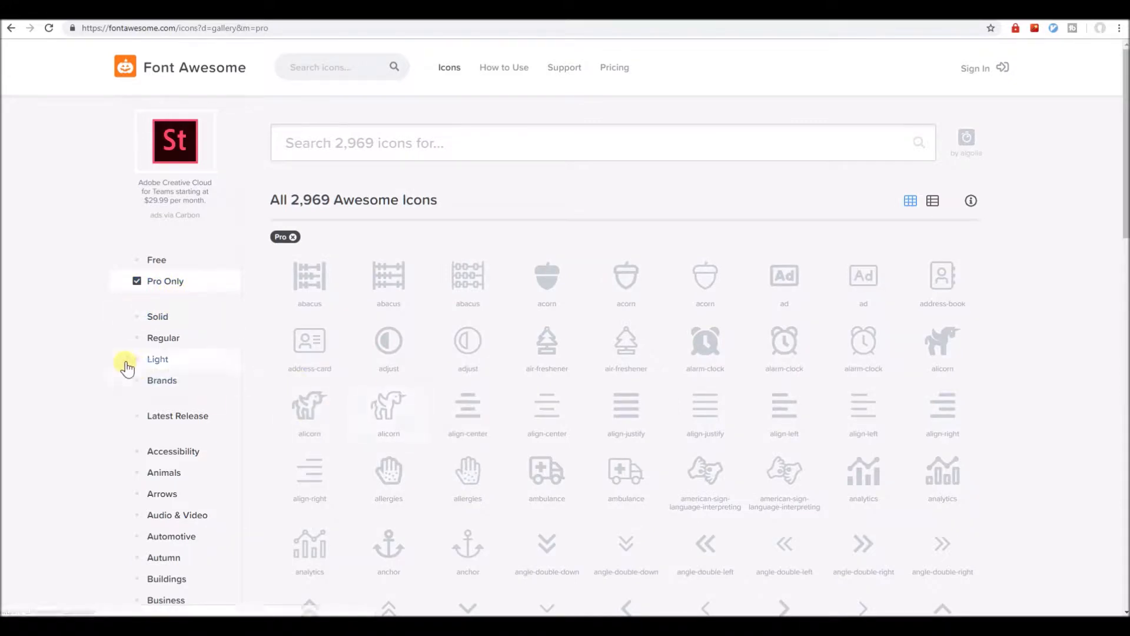
{"action": "left_click", "coordinate": [325, 145]}
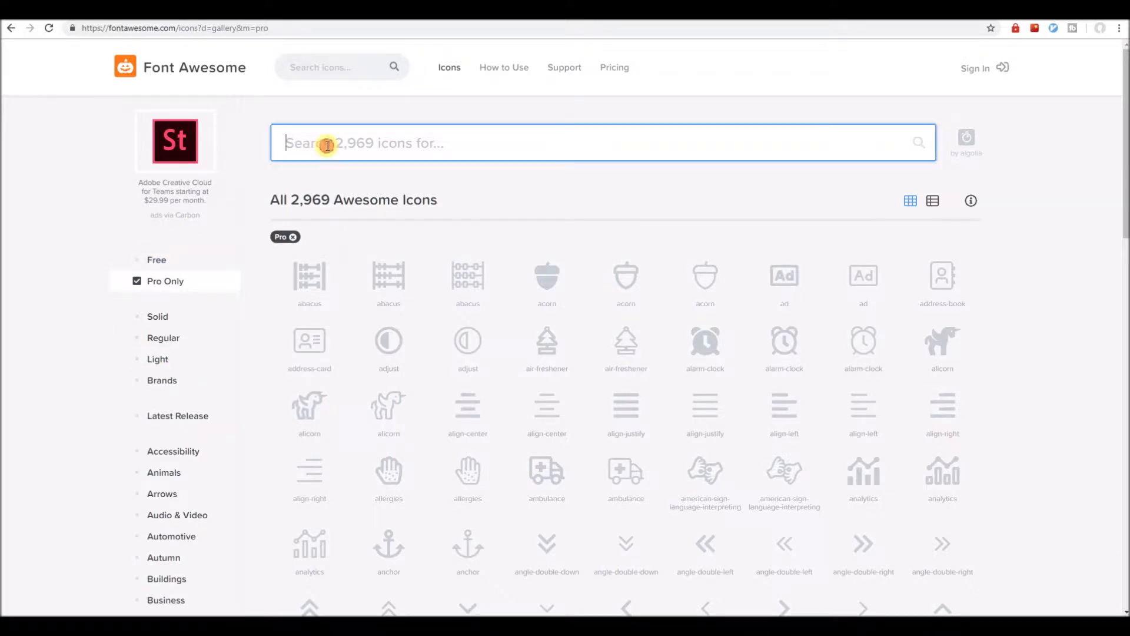
{"action": "type", "text": "play"}
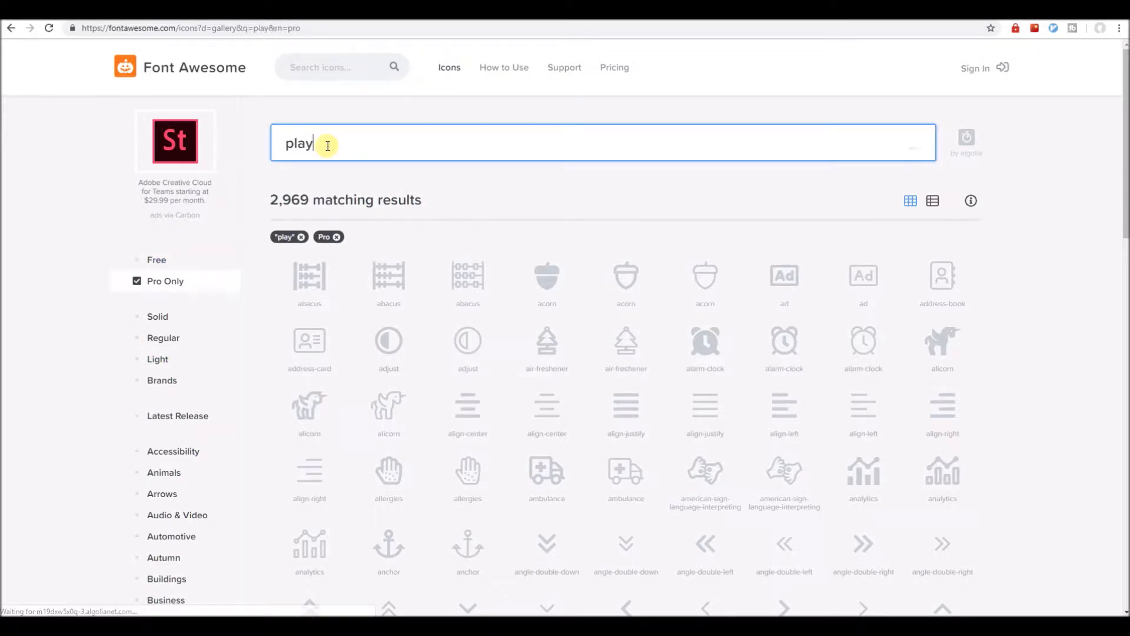
{"action": "left_click", "coordinate": [186, 282]}
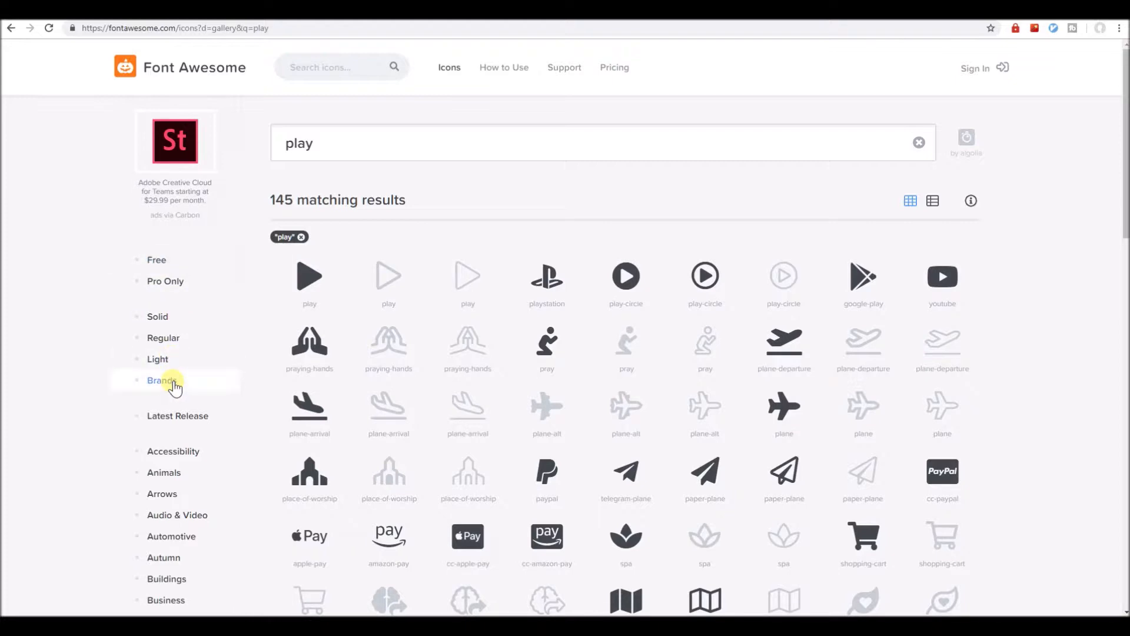
Clear the search, preview Pro brand icons, remove all filters, and return to the builder tab.
{"action": "left_click", "coordinate": [300, 236]}
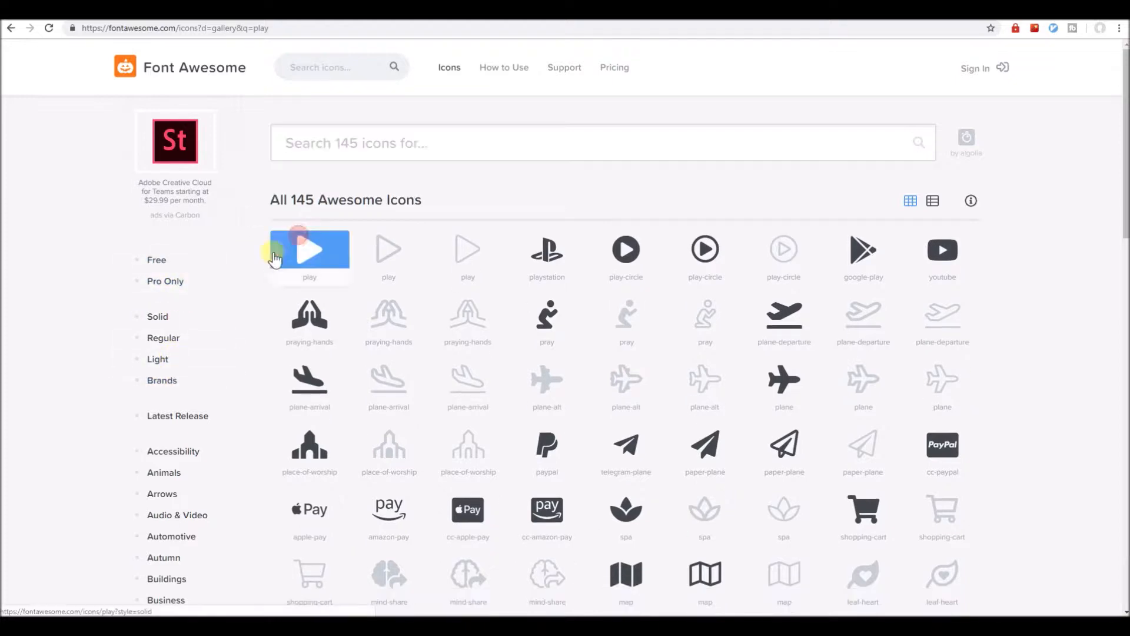
{"action": "left_click", "coordinate": [171, 282]}
{"action": "left_click", "coordinate": [176, 382]}
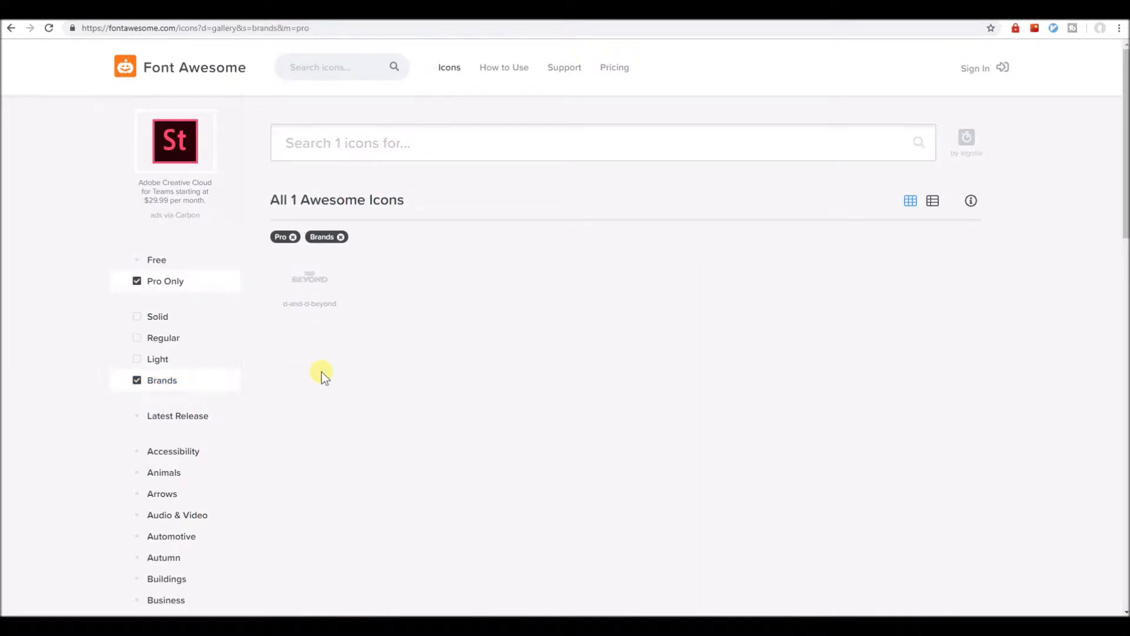
{"action": "left_click", "coordinate": [219, 385]}
{"action": "left_click", "coordinate": [202, 277]}
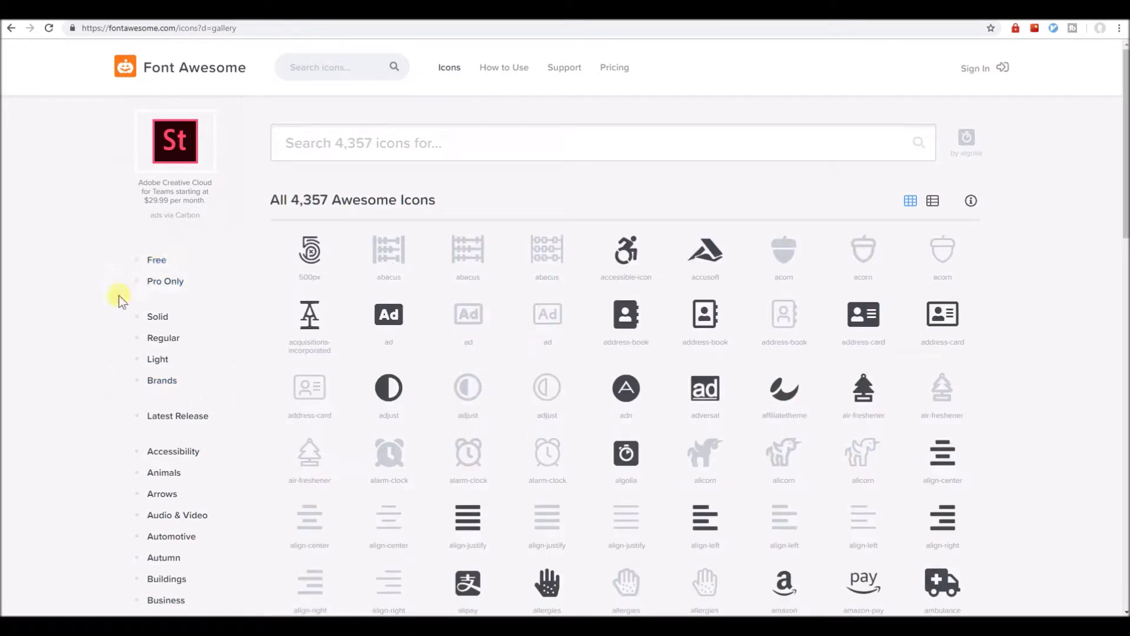
{"action": "left_click", "coordinate": [207, 12]}
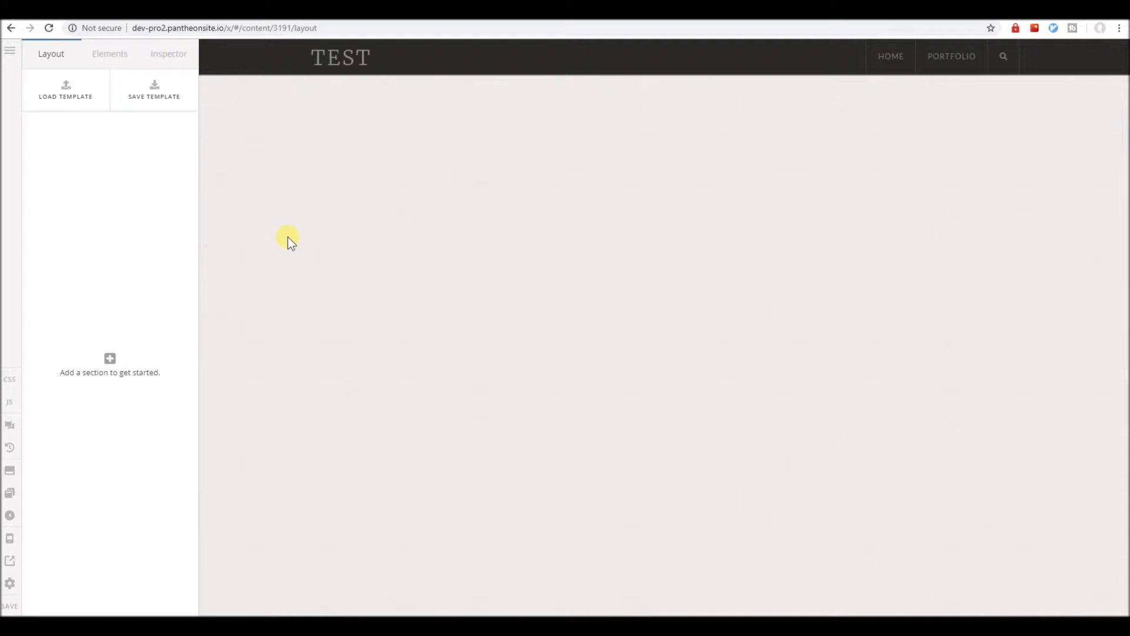
Add Section 1 to the TEST page and drop a 'Learn More' Button element into it.
{"action": "left_click", "coordinate": [155, 227]}
{"action": "left_click", "coordinate": [118, 58]}
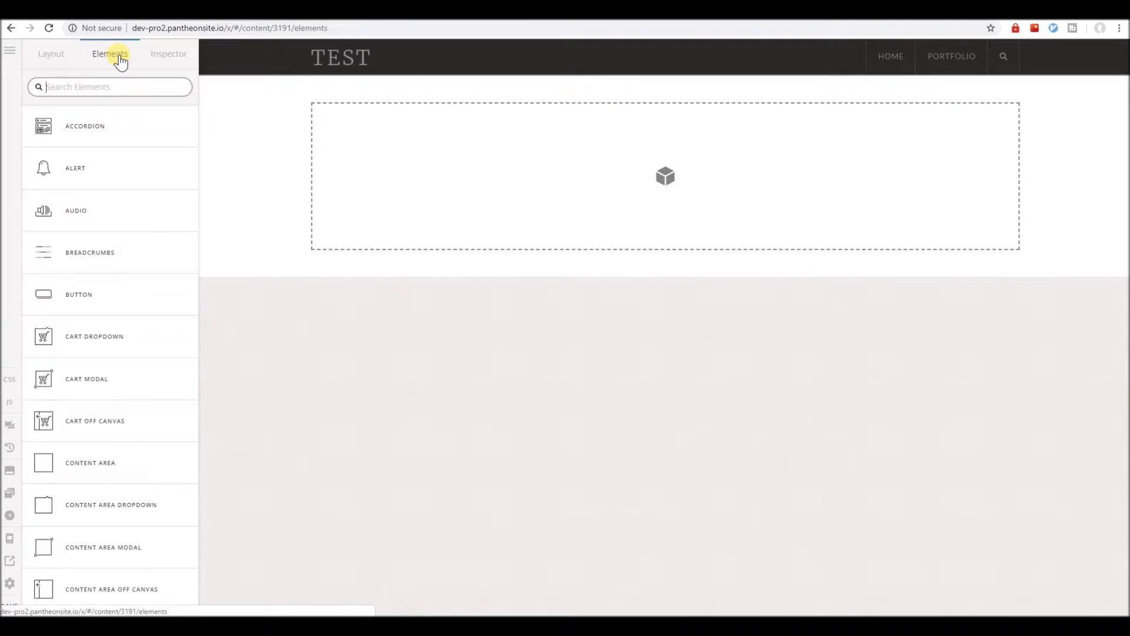
{"action": "type", "text": "button"}
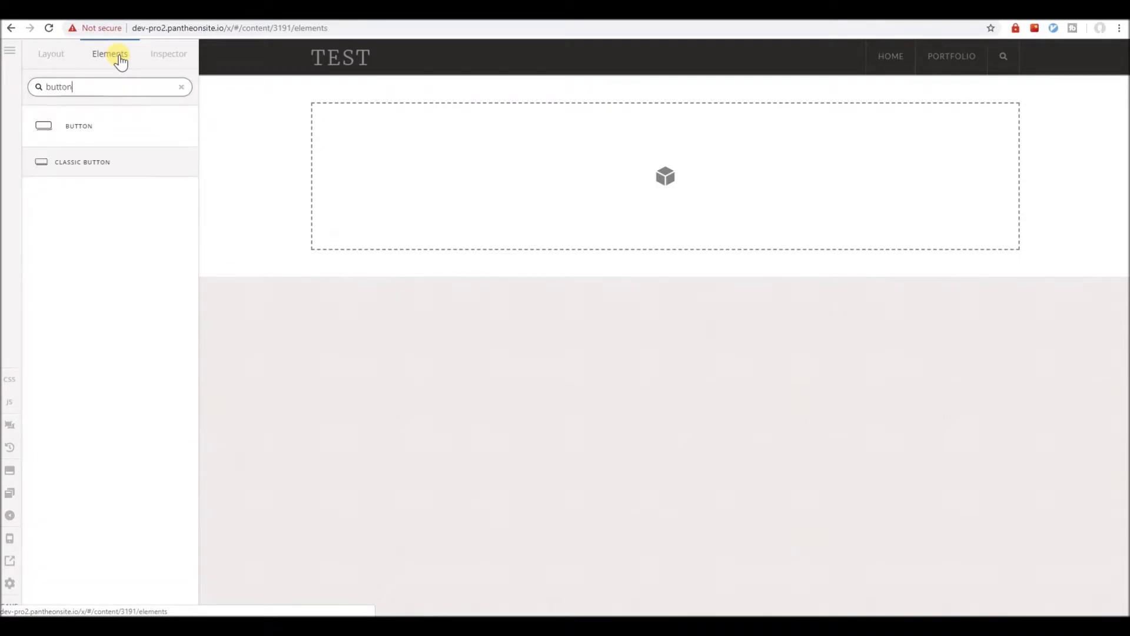
{"action": "left_click_drag", "start_coordinate": [108, 124], "coordinate": [392, 152]}
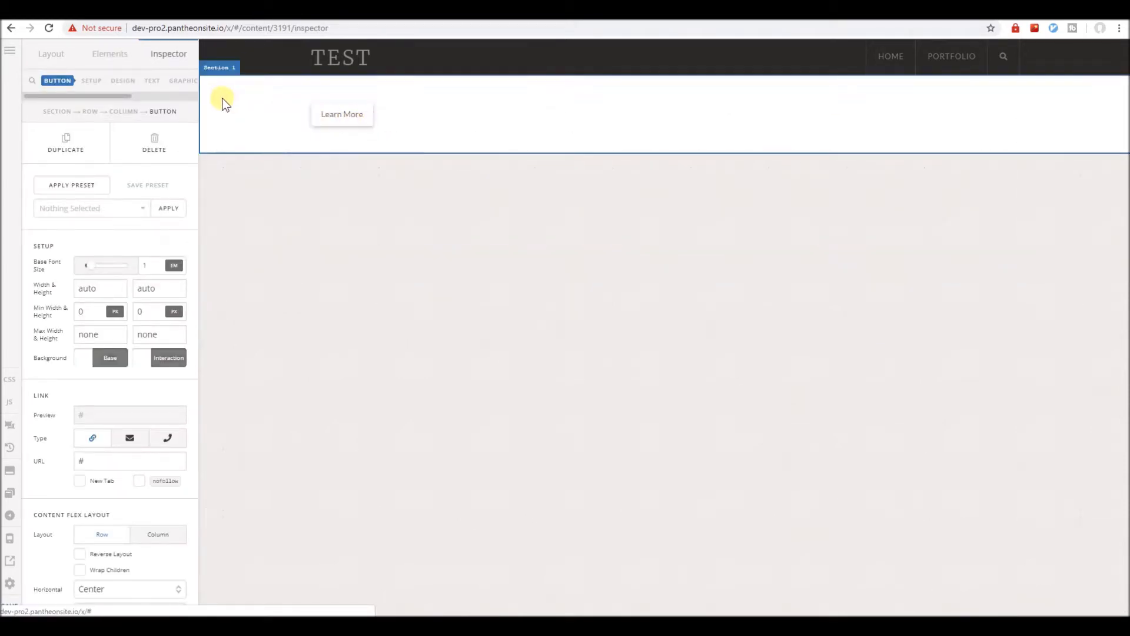
Enable the button's graphic and choose the outline (Regular) play icon.
{"action": "left_click", "coordinate": [183, 81]}
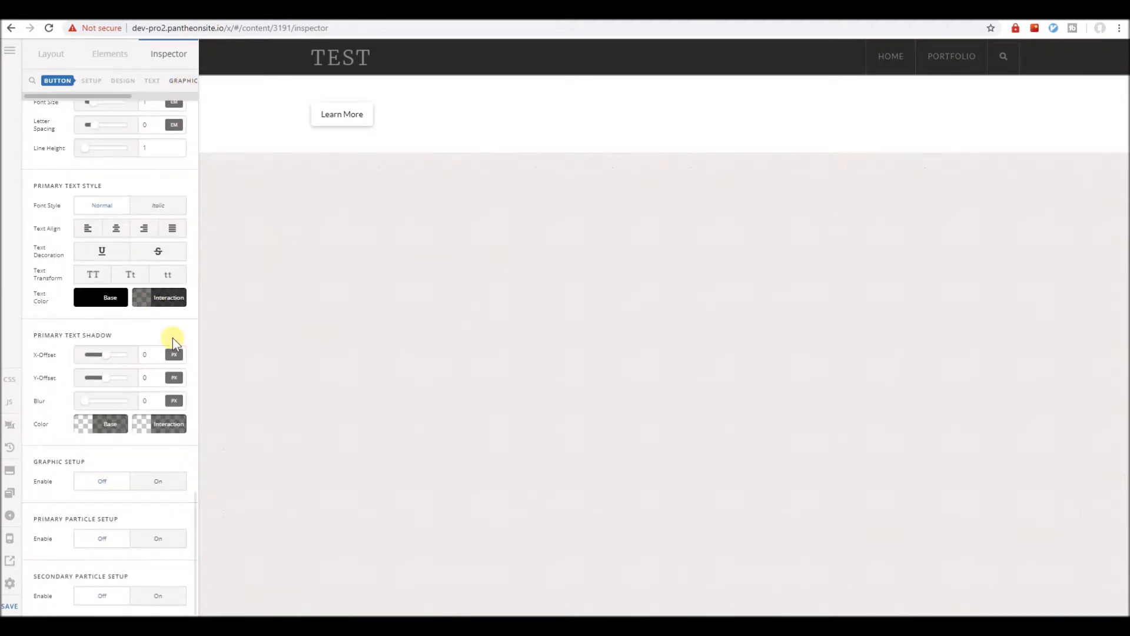
{"action": "left_click", "coordinate": [158, 481]}
{"action": "scroll", "coordinate": [159, 479], "scroll_direction": "down", "scroll_amount": 3}
{"action": "scroll", "coordinate": [157, 474], "scroll_direction": "down", "scroll_amount": 3}
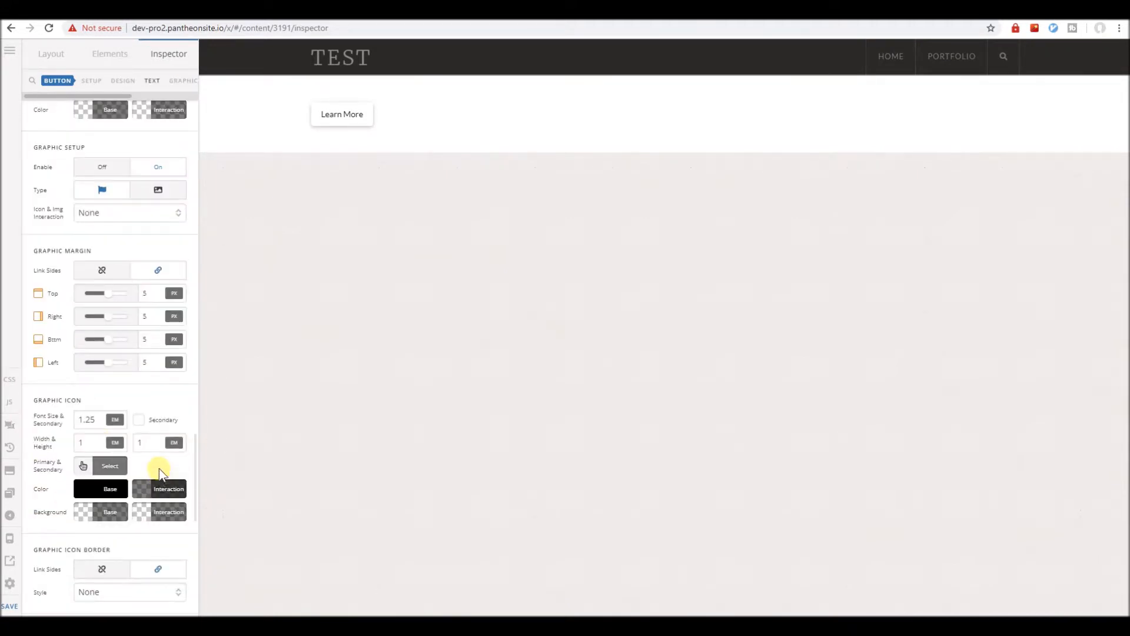
{"action": "left_click", "coordinate": [121, 469]}
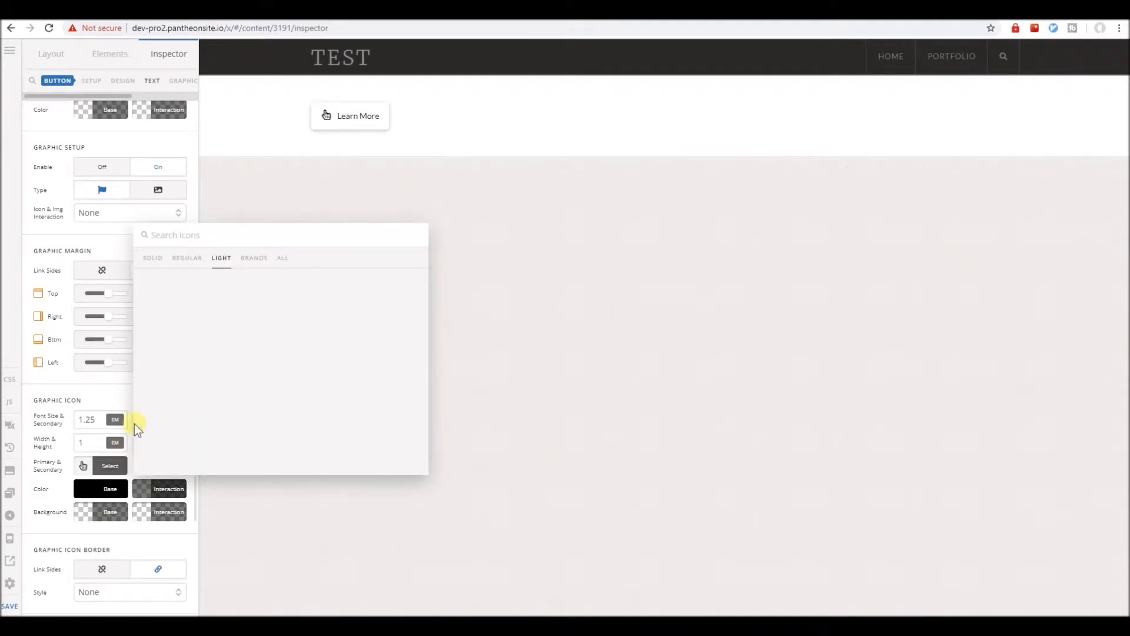
{"action": "left_click", "coordinate": [158, 265]}
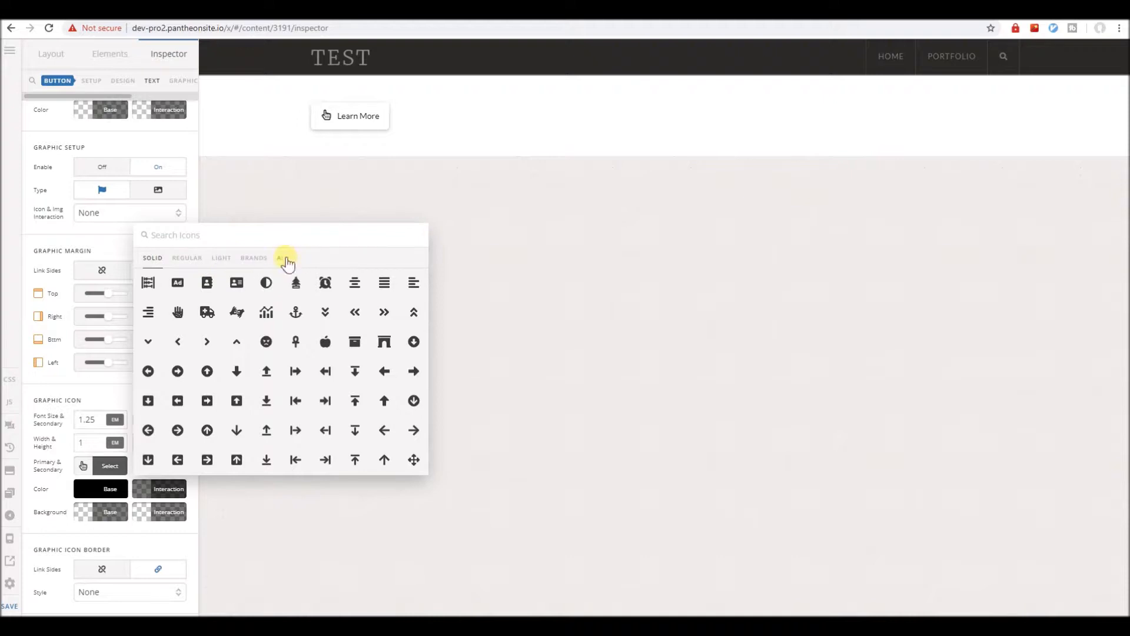
{"action": "left_click", "coordinate": [321, 236]}
{"action": "type", "text": "play"}
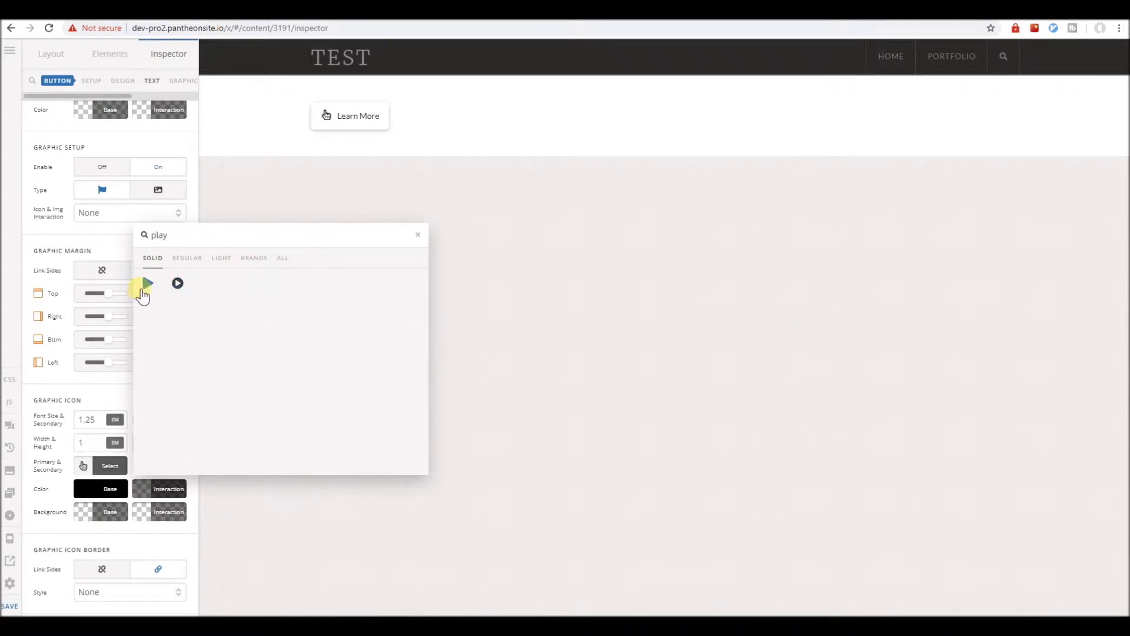
{"action": "left_click", "coordinate": [187, 259]}
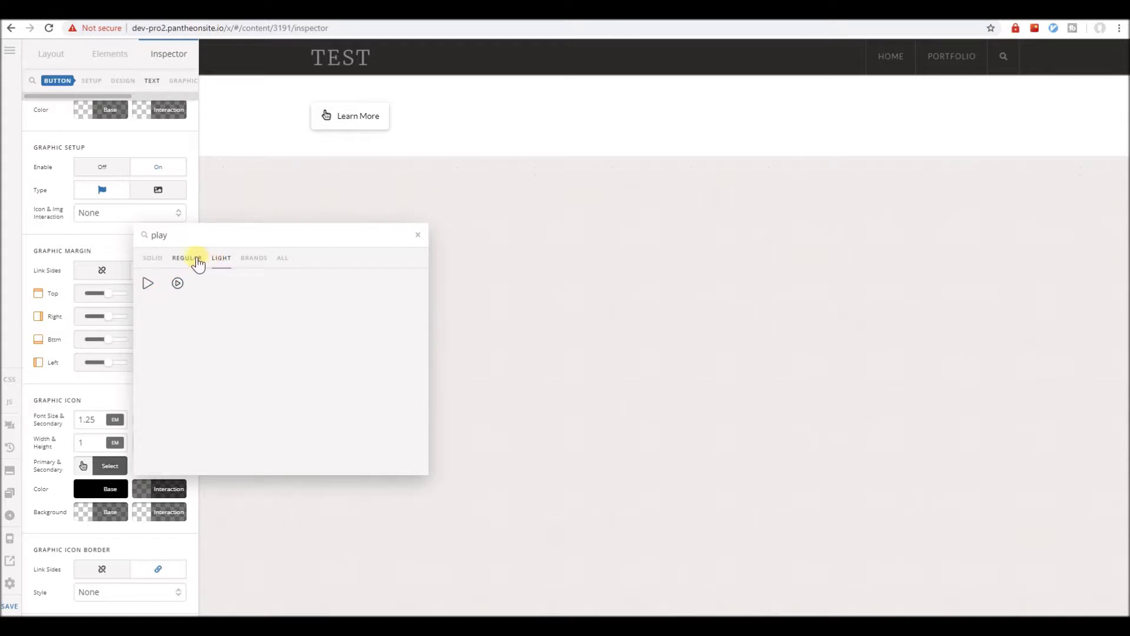
{"action": "left_click", "coordinate": [150, 286]}
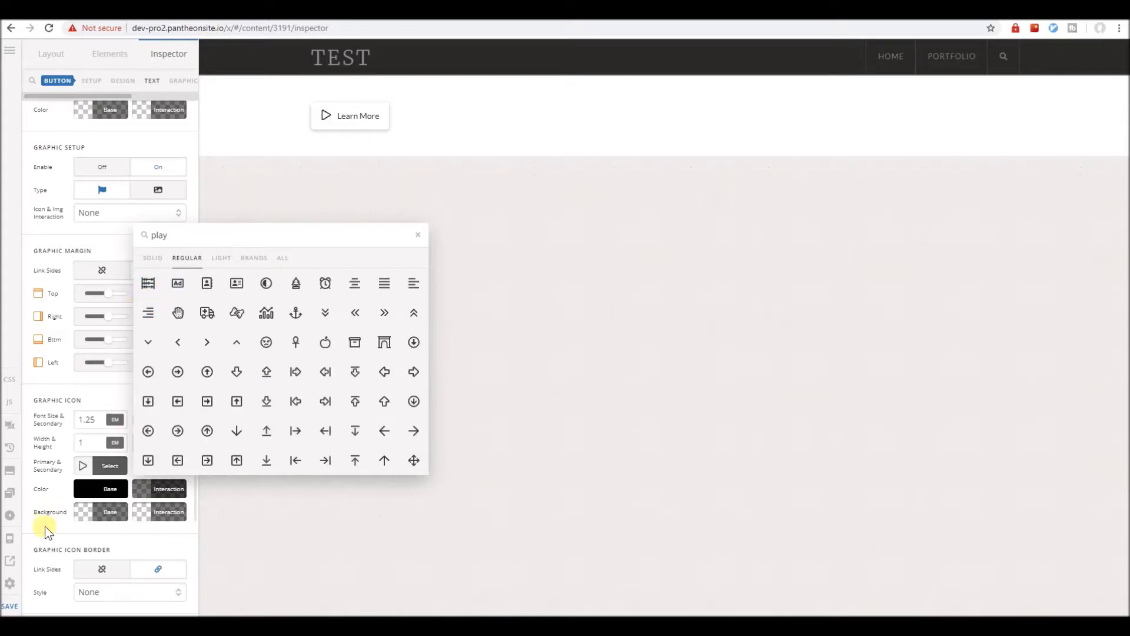
Save the page and bring the Elements list back up.
{"action": "left_click", "coordinate": [10, 606]}
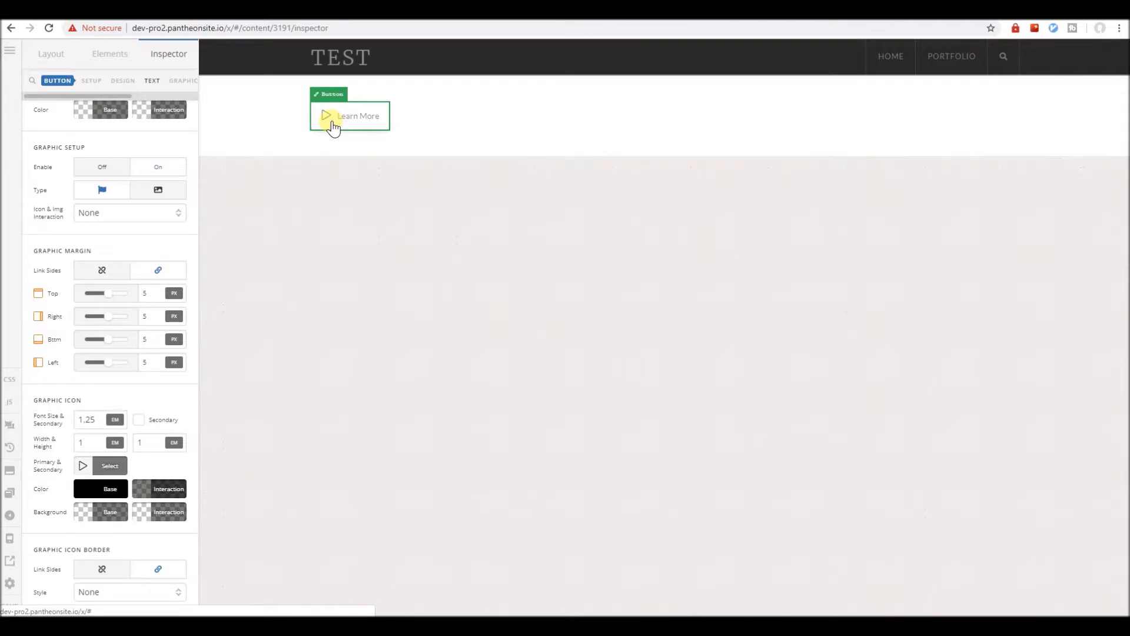
{"action": "left_click", "coordinate": [171, 95]}
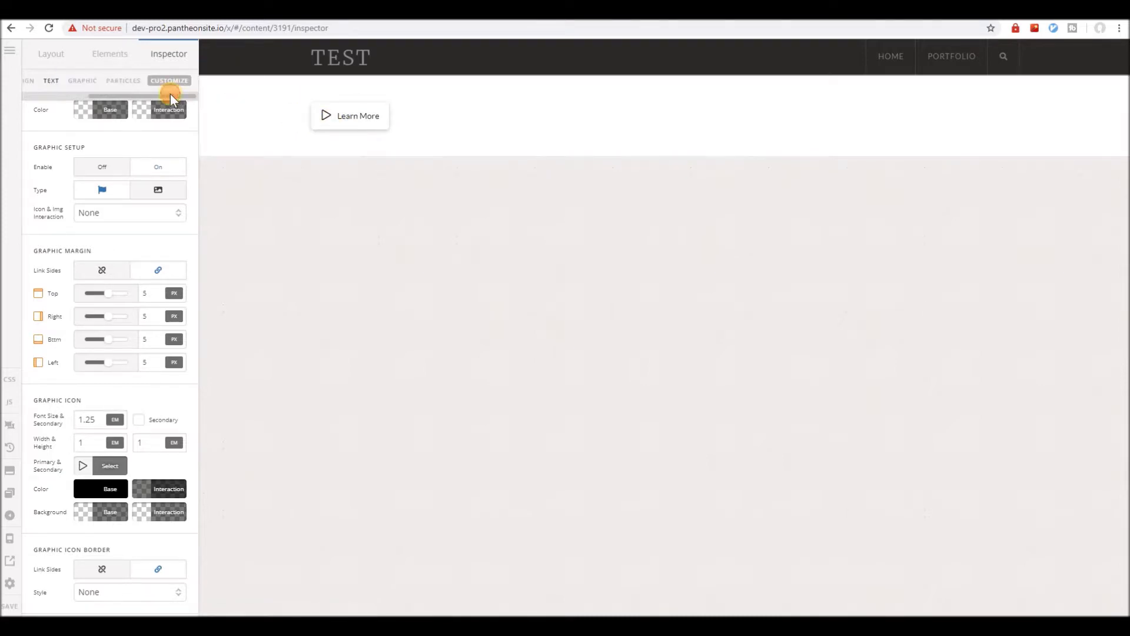
{"action": "left_click_drag", "start_coordinate": [103, 94], "coordinate": [81, 91]}
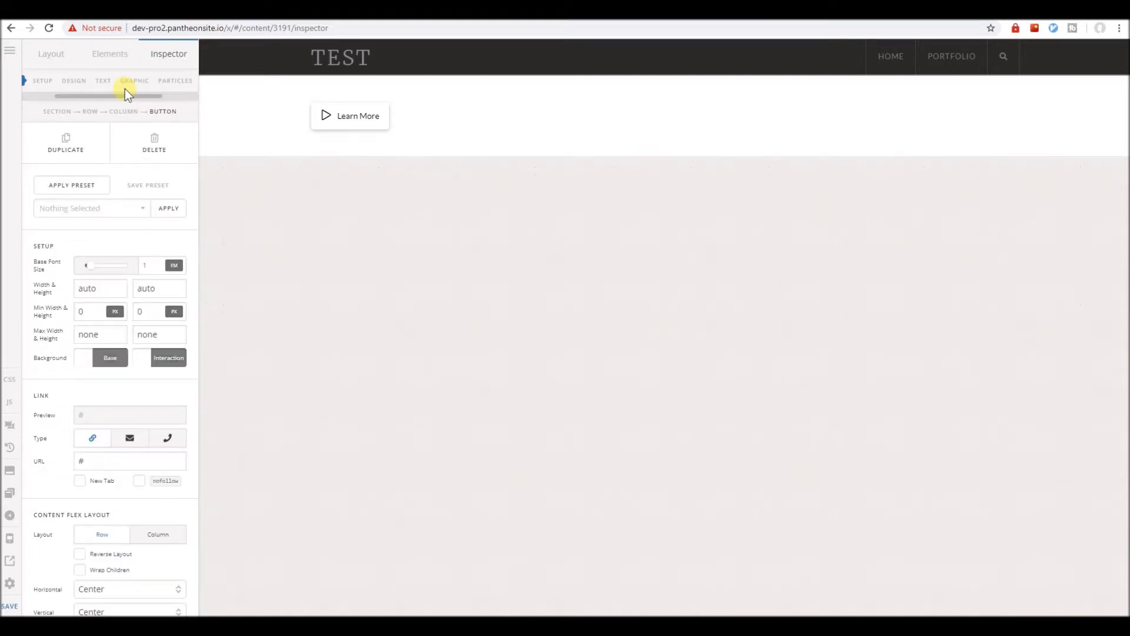
{"action": "left_click", "coordinate": [111, 54]}
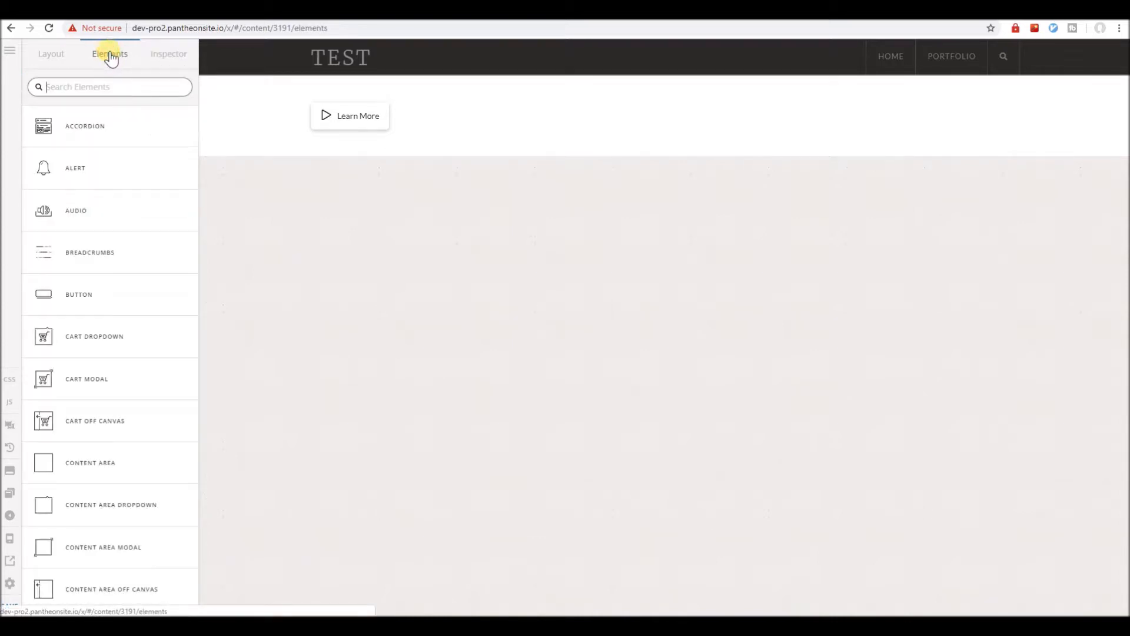
Place a Text element above the button with a 1.25 em bottom margin and edit its text.
{"action": "type", "text": "text"}
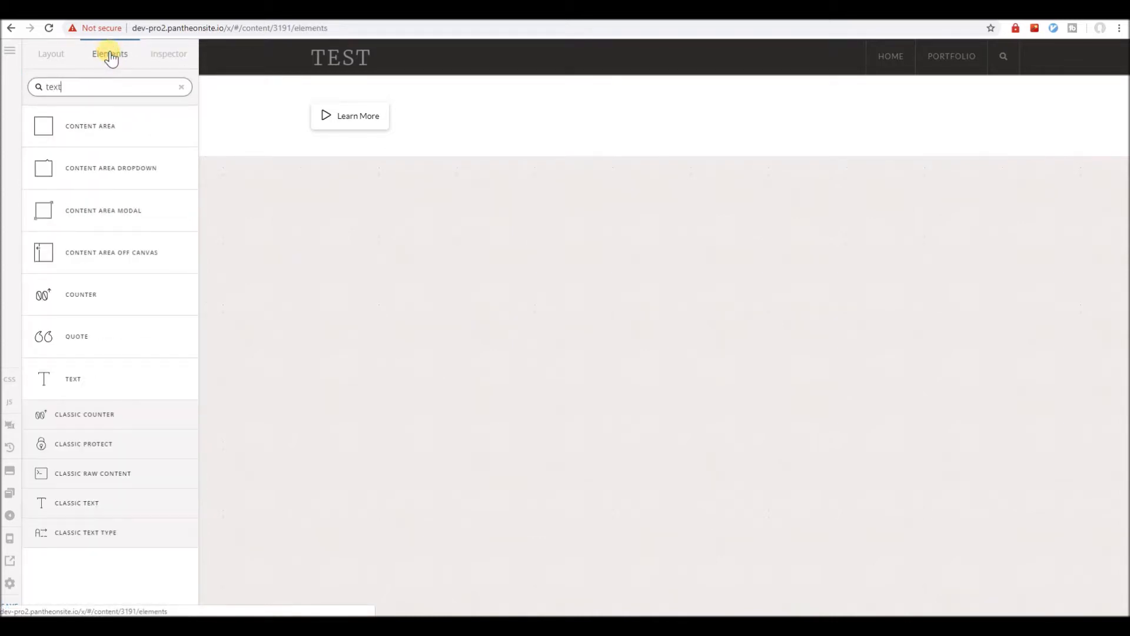
{"action": "left_click_drag", "start_coordinate": [116, 126], "coordinate": [351, 126]}
{"action": "left_click", "coordinate": [111, 392]}
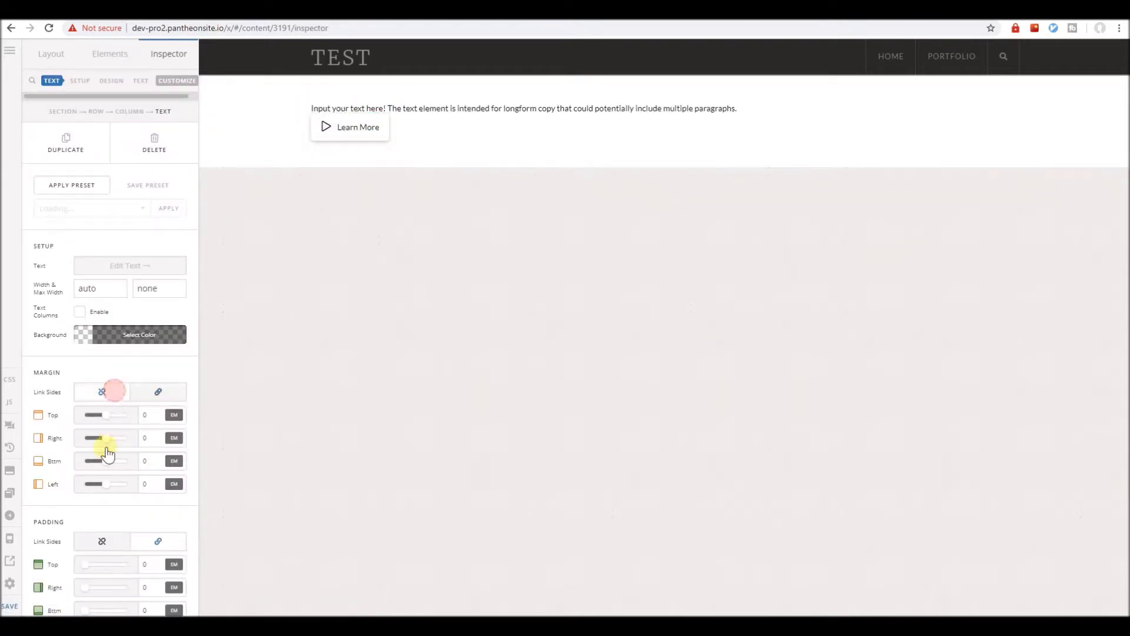
{"action": "left_click_drag", "start_coordinate": [106, 465], "coordinate": [119, 469]}
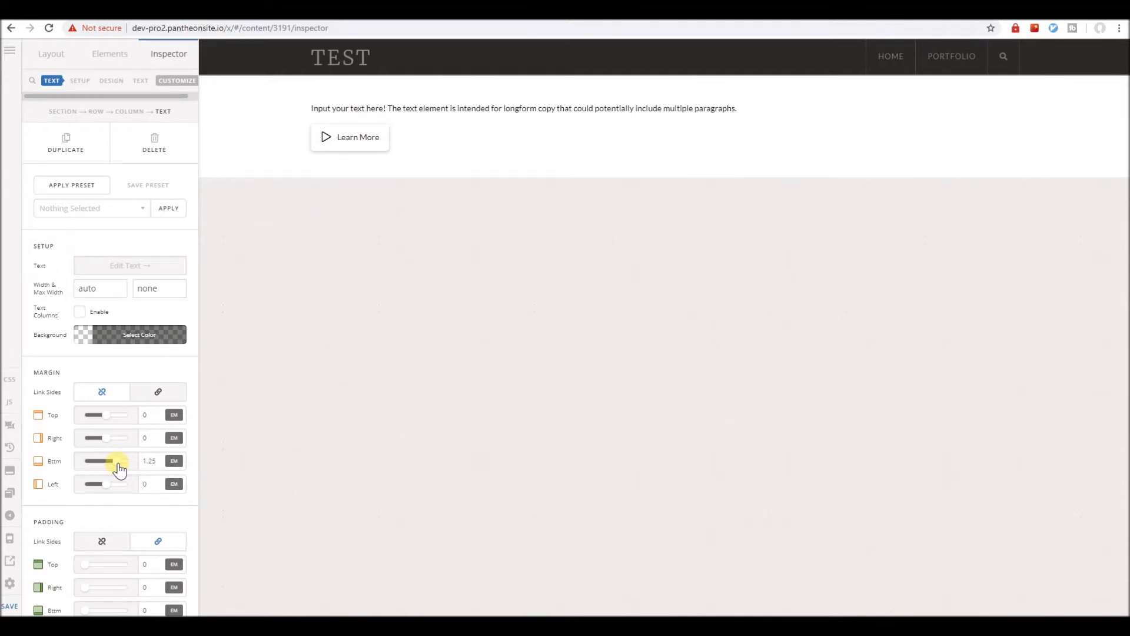
{"action": "left_click", "coordinate": [139, 268]}
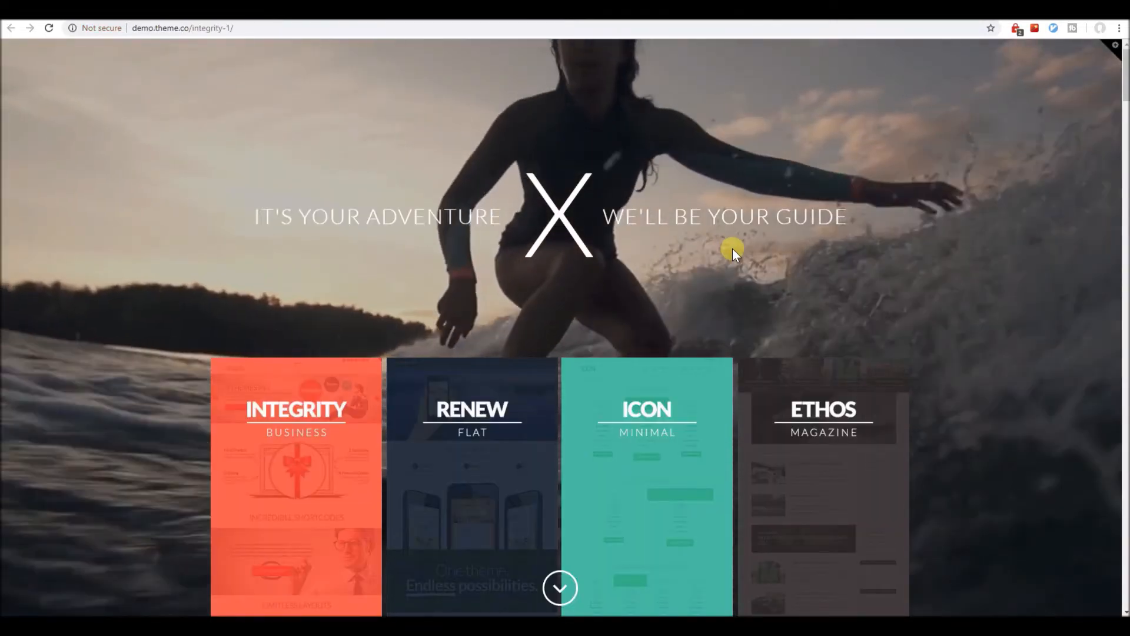
On the X Theme demo's Shortcodes > Icons page, copy the [x_icon type="adjust"] shortcode.
{"action": "scroll", "coordinate": [733, 248], "scroll_direction": "down", "scroll_amount": 10}
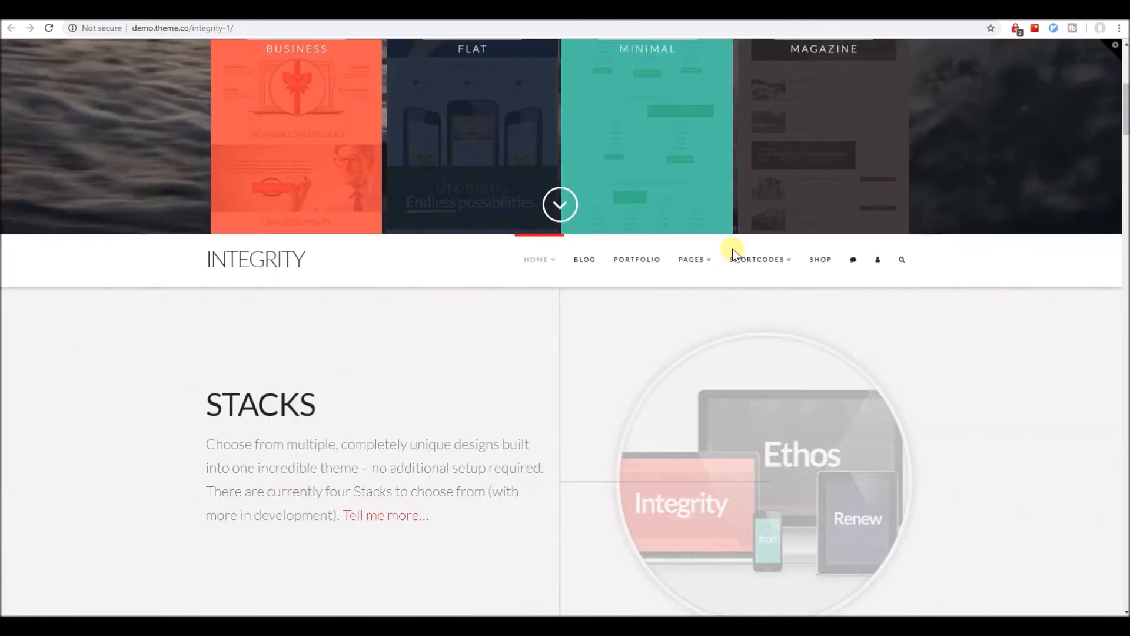
{"action": "mouse_move", "coordinate": [756, 99]}
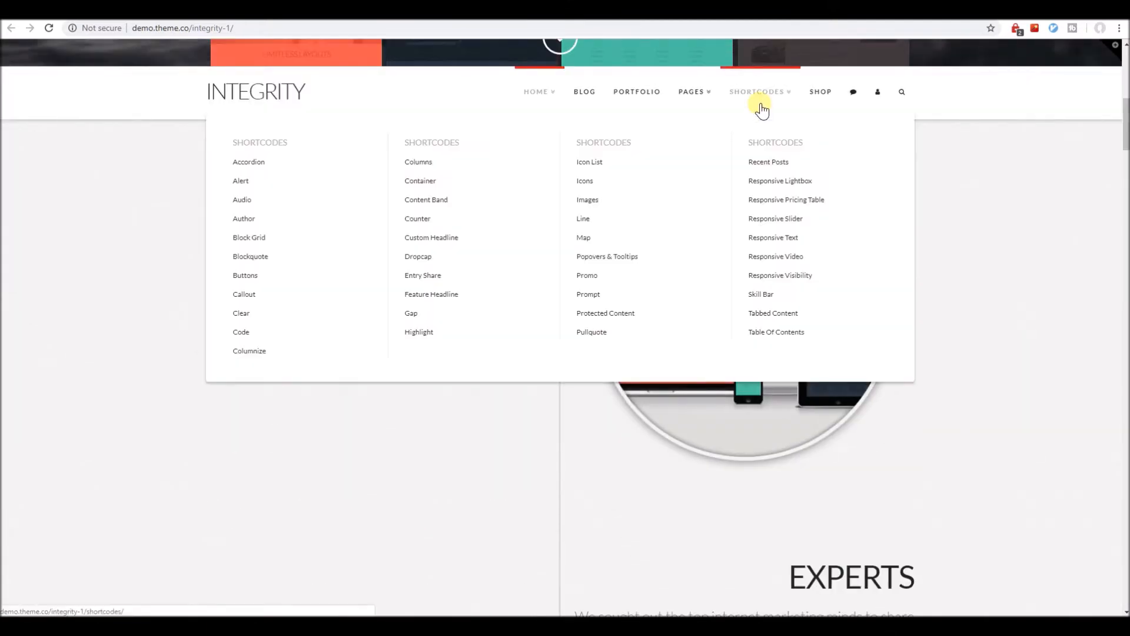
{"action": "left_click", "coordinate": [610, 190]}
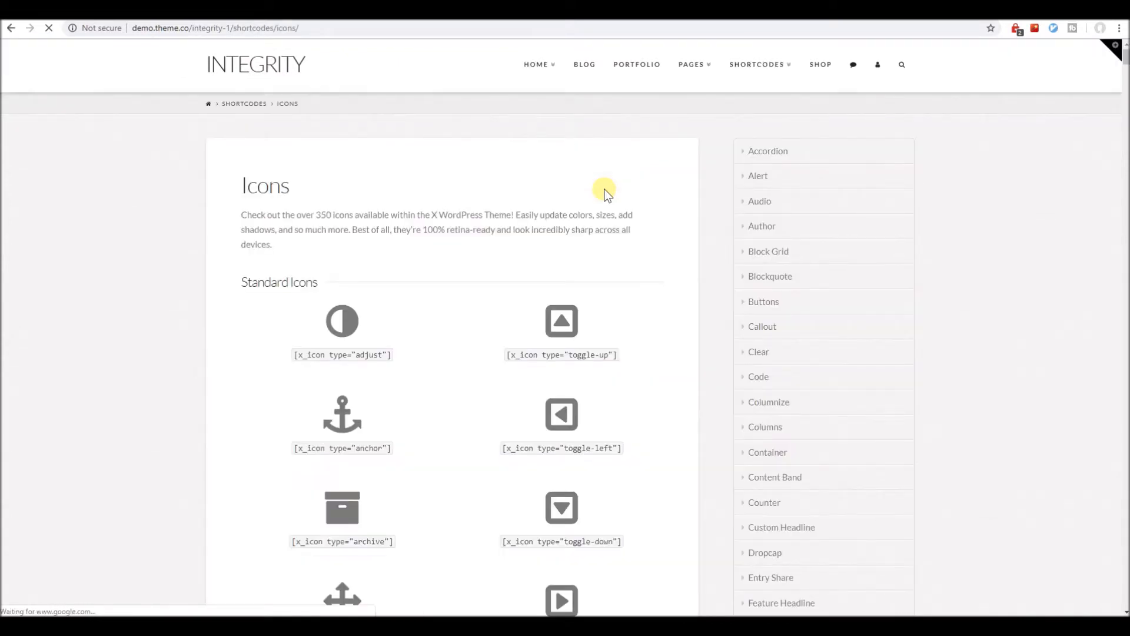
{"action": "triple_click", "coordinate": [323, 354]}
{"action": "key", "text": "ctrl+c"}
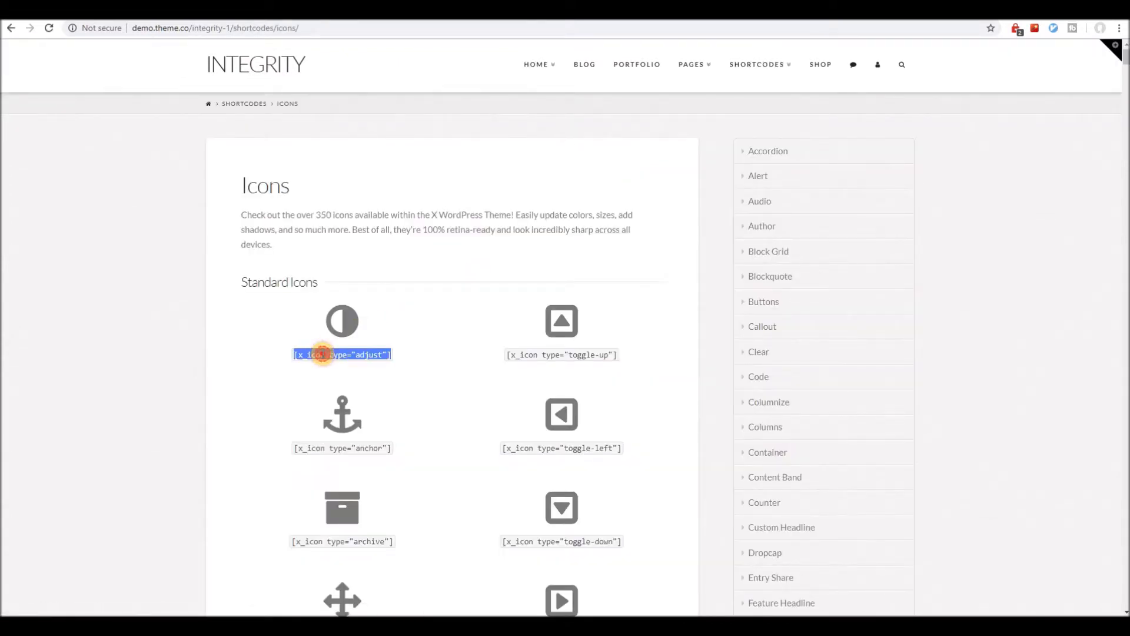
{"action": "right_click", "coordinate": [324, 356]}
{"action": "left_click", "coordinate": [329, 365]}
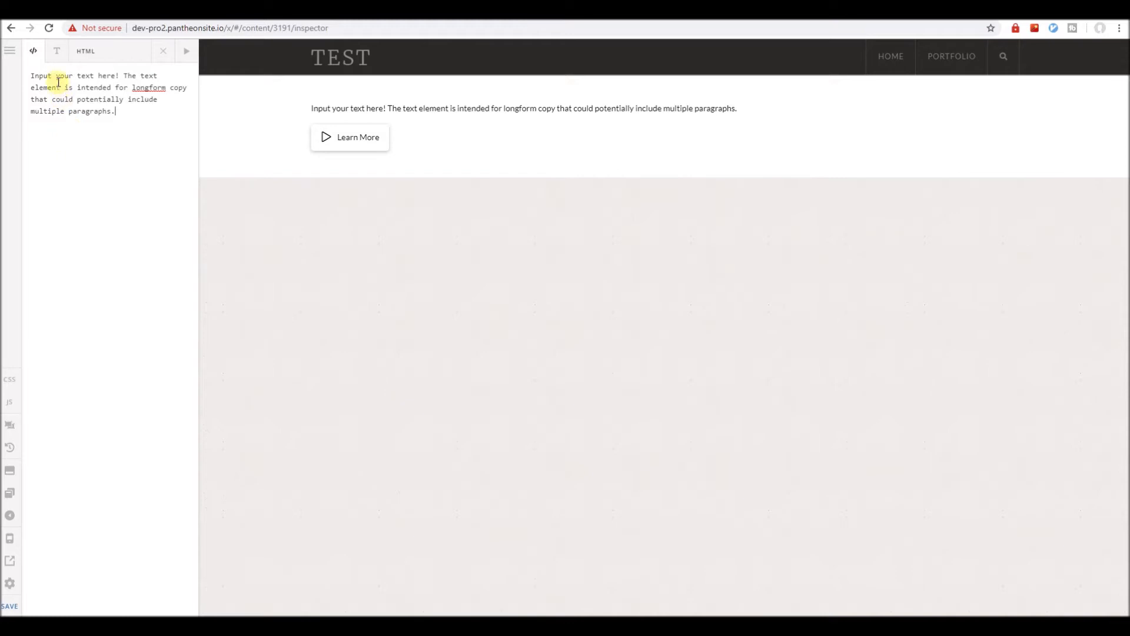
Trim the text to 'Input your text here!' and paste the adjust icon shortcode before it.
{"action": "left_click_drag", "start_coordinate": [122, 77], "coordinate": [133, 135]}
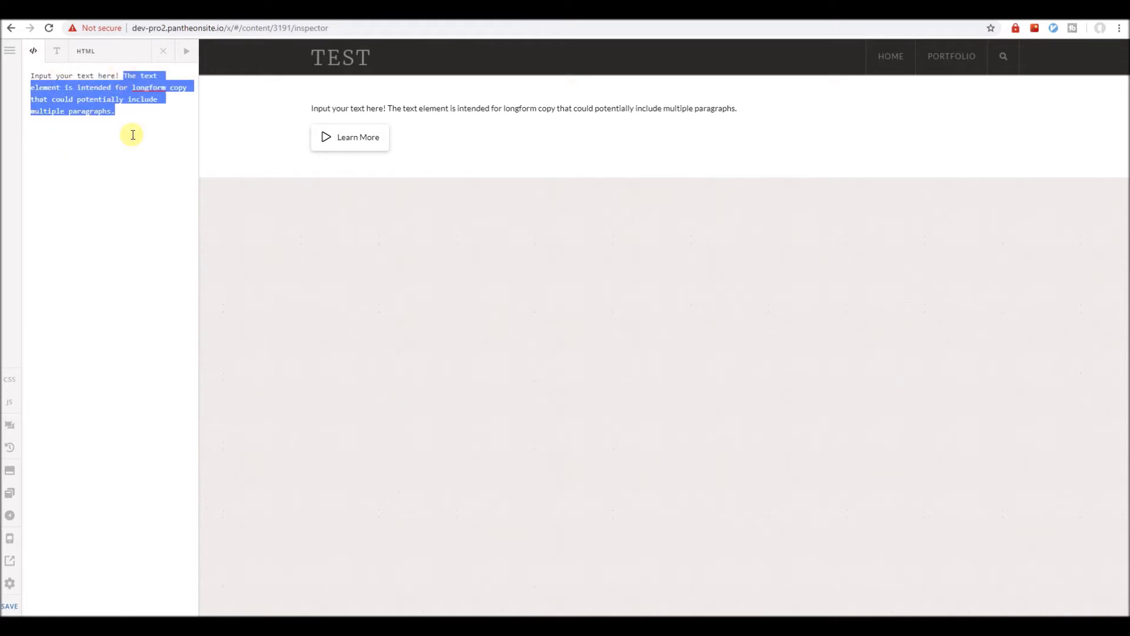
{"action": "key", "text": "BackSpace"}
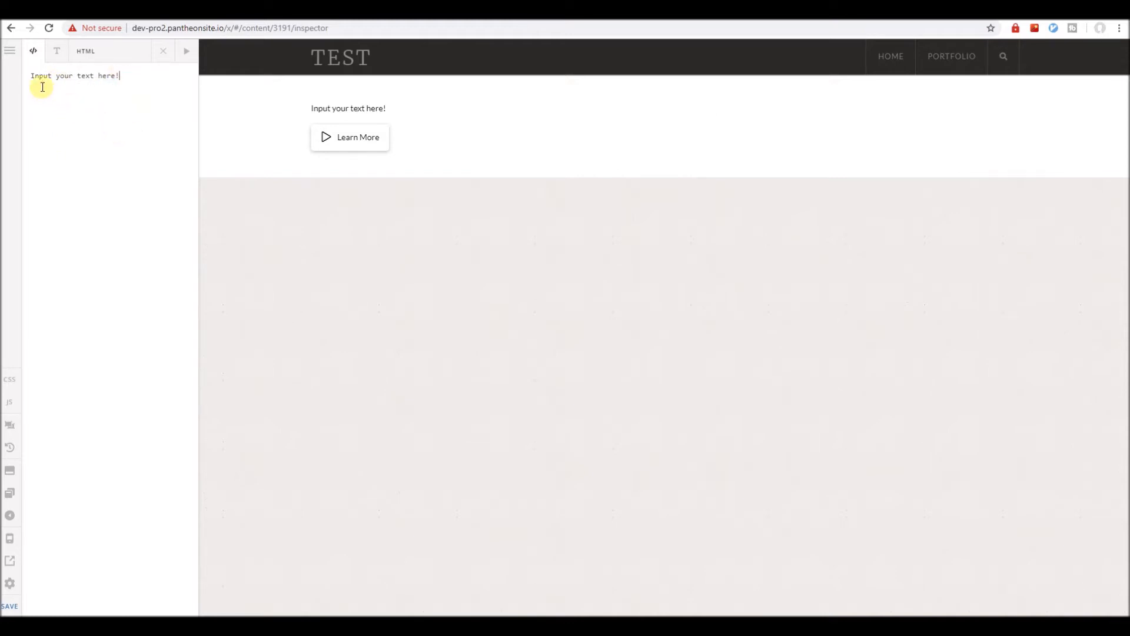
{"action": "left_click", "coordinate": [33, 77]}
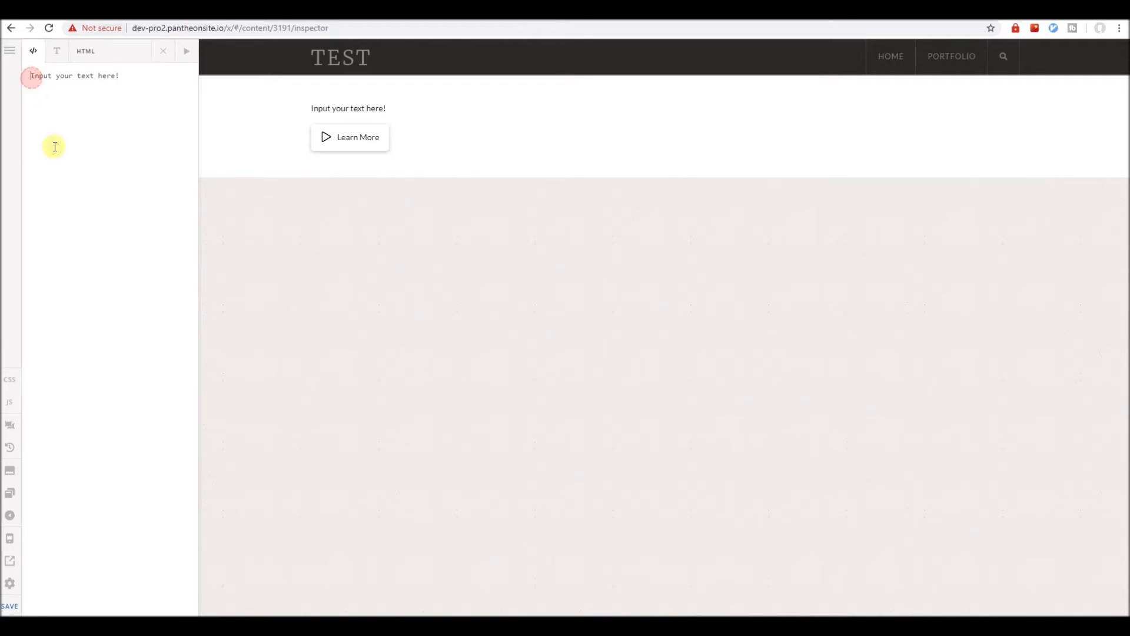
{"action": "key", "text": "ctrl+v"}
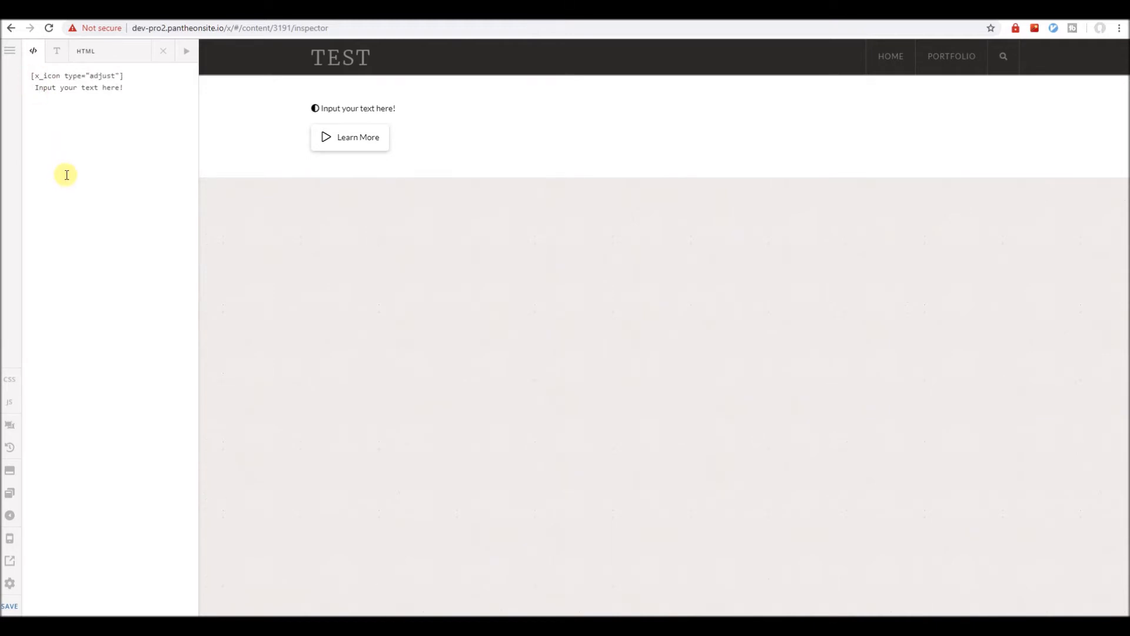
Raise the text block's font size to 3.85 em.
{"action": "left_click", "coordinate": [163, 51]}
{"action": "left_click", "coordinate": [139, 81]}
{"action": "left_click_drag", "start_coordinate": [91, 281], "coordinate": [118, 279]}
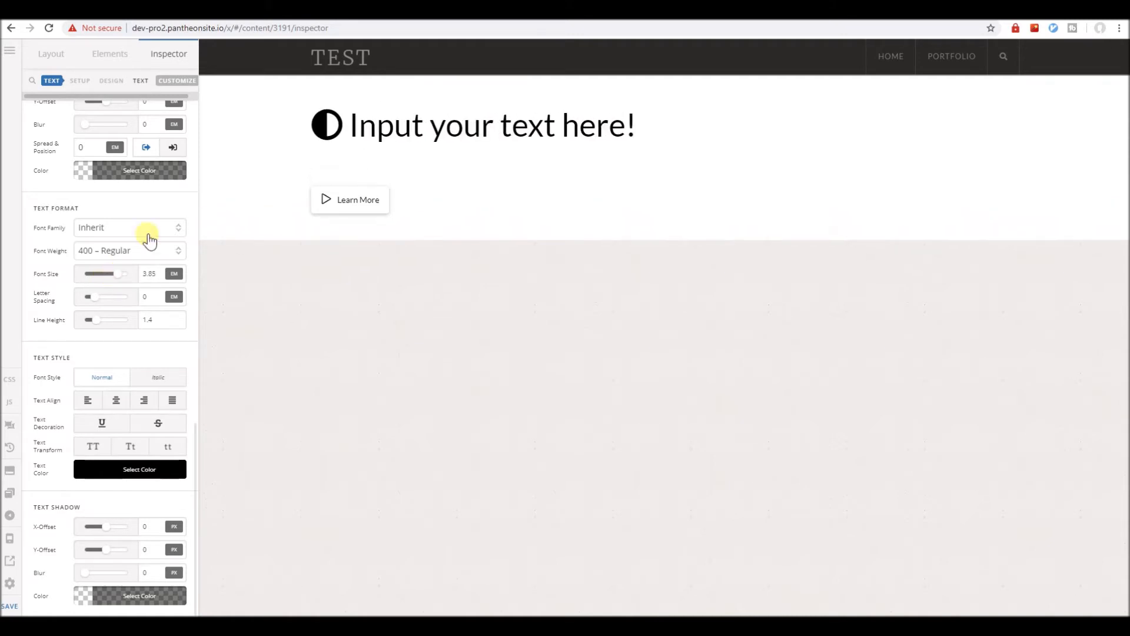
Change the shortcode's icon type from 'adjust' to 'play'.
{"action": "scroll", "coordinate": [96, 380], "scroll_direction": "up", "scroll_amount": 10}
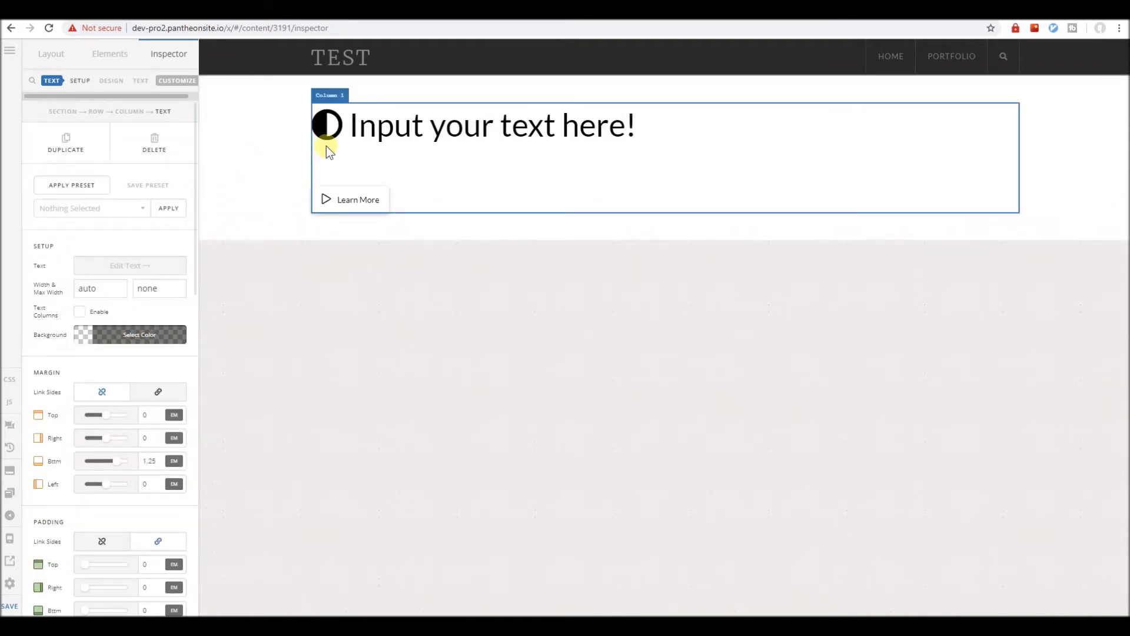
{"action": "left_click", "coordinate": [158, 266]}
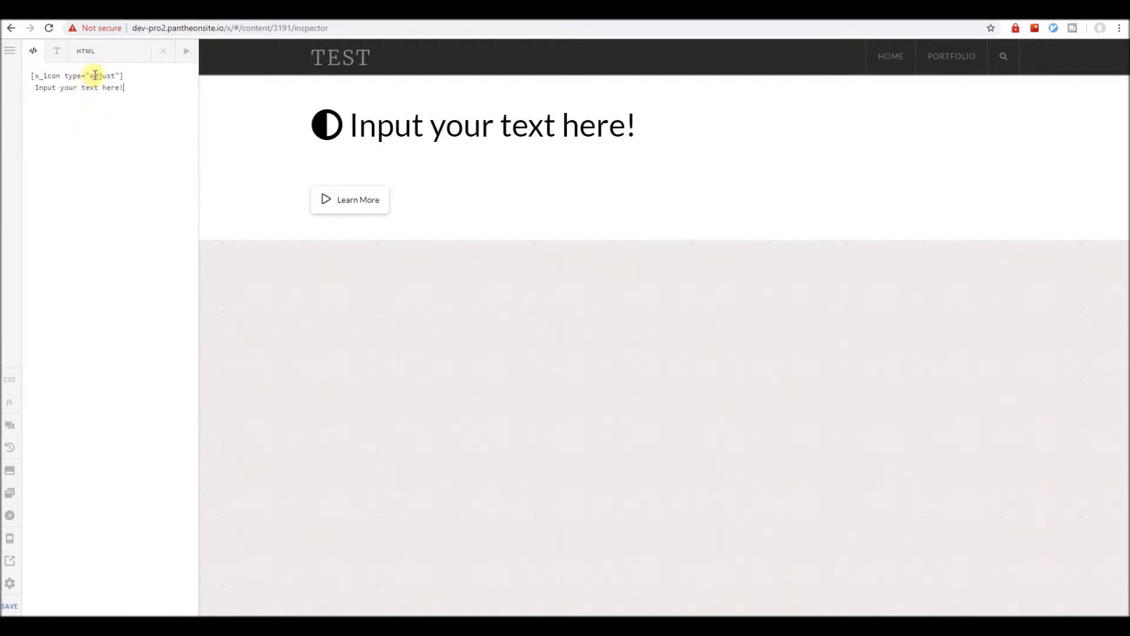
{"action": "double_click", "coordinate": [96, 75]}
{"action": "type", "text": "play"}
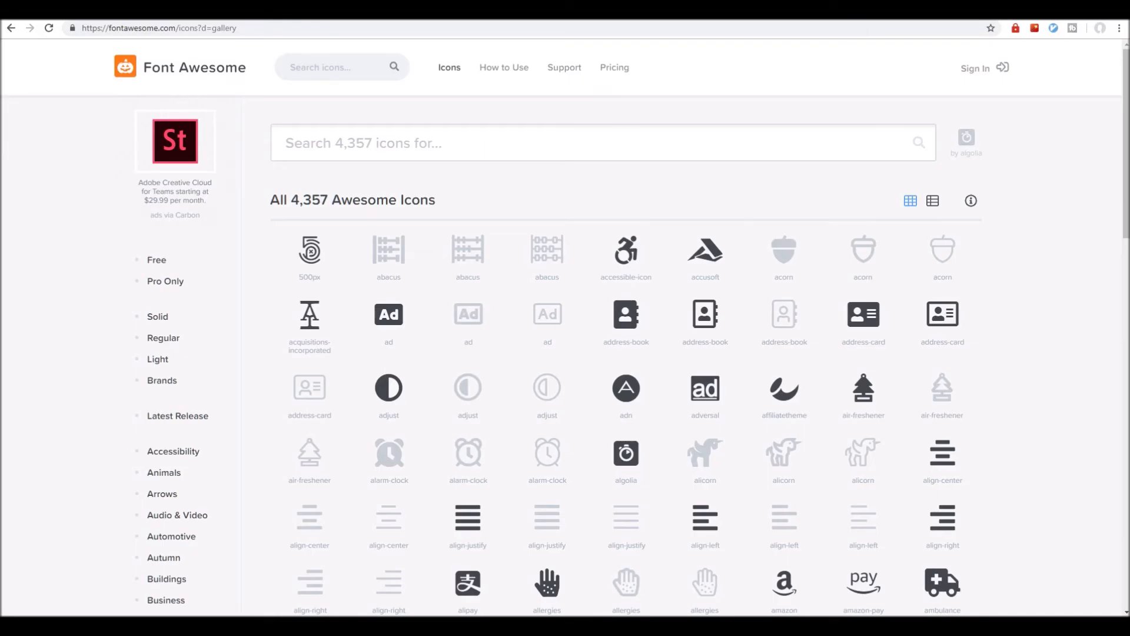
Search the Font Awesome gallery for 'play', re-entering the term to show 145 results.
{"action": "left_click", "coordinate": [486, 147]}
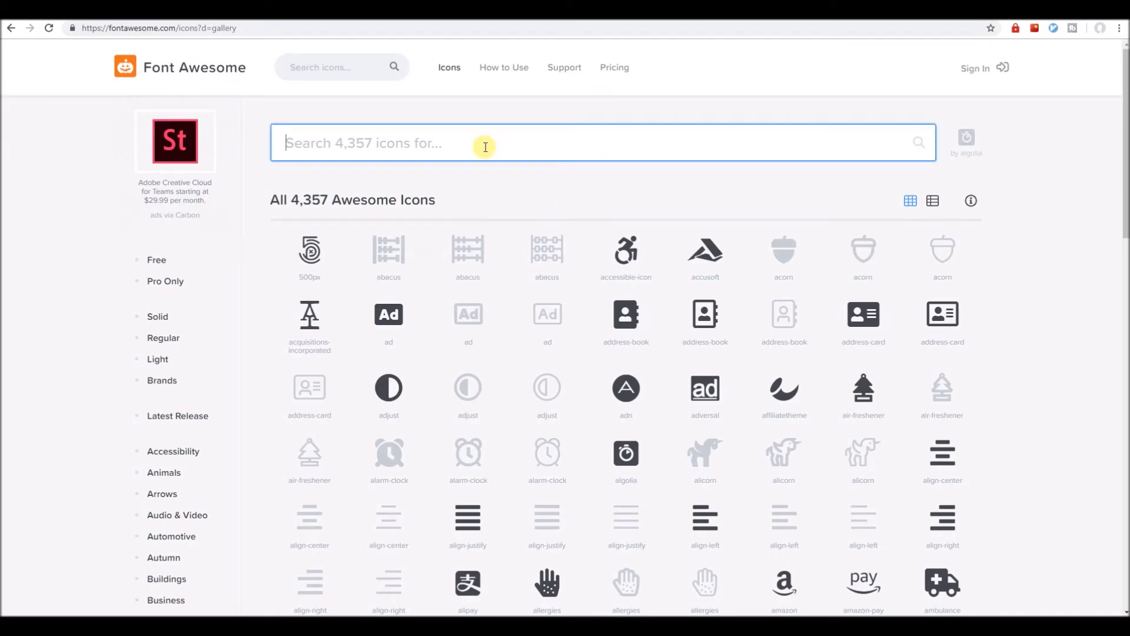
{"action": "type", "text": "play"}
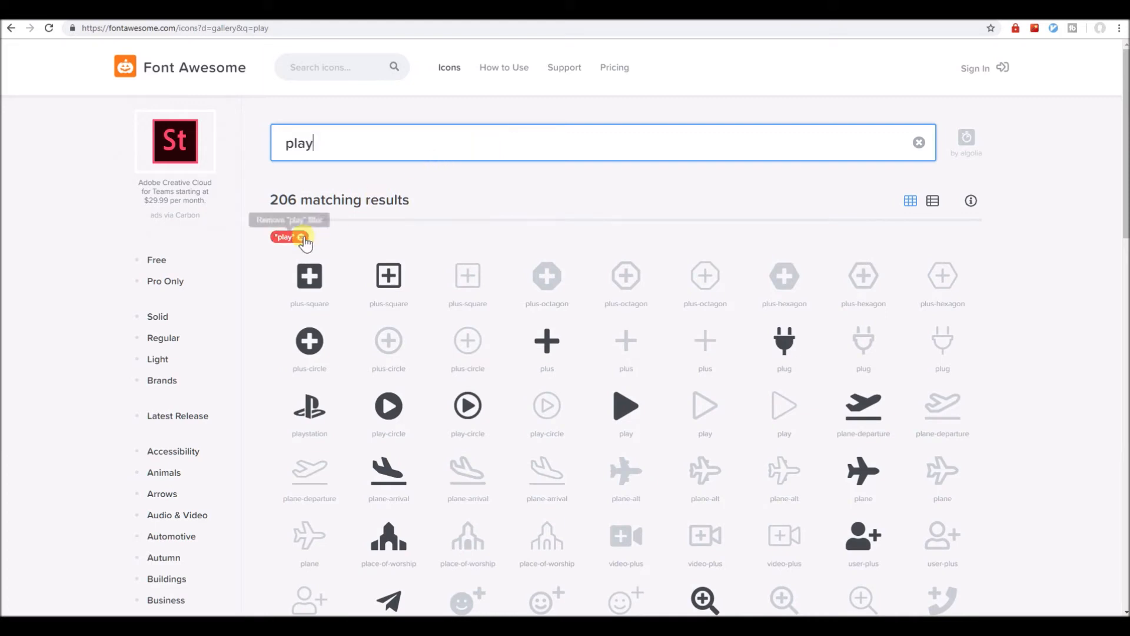
{"action": "double_click", "coordinate": [391, 143]}
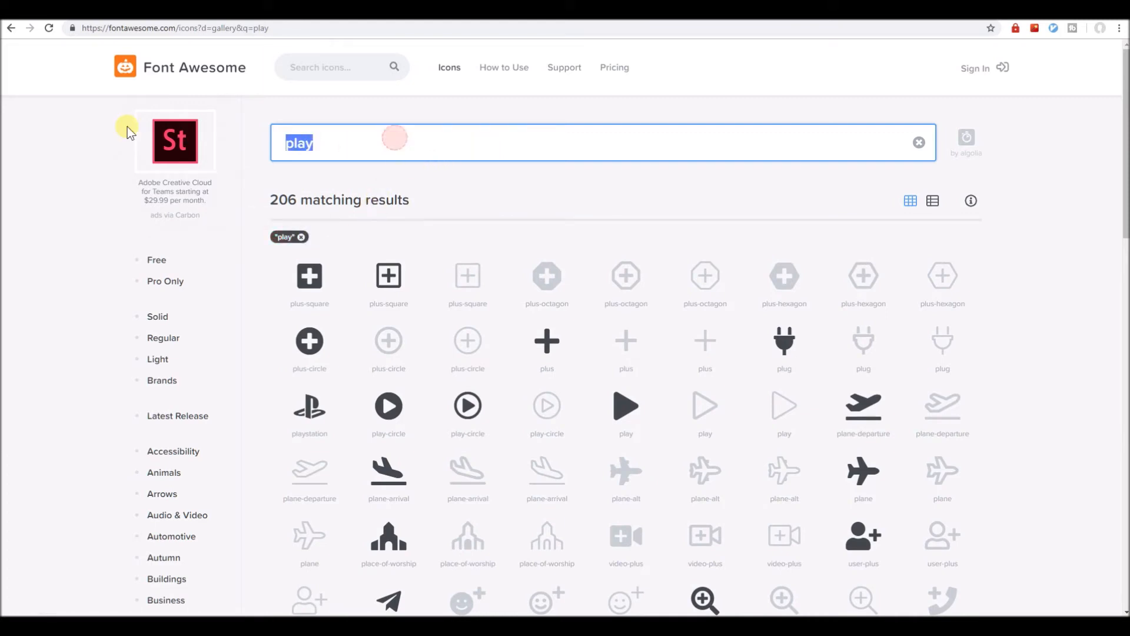
{"action": "type", "text": "play"}
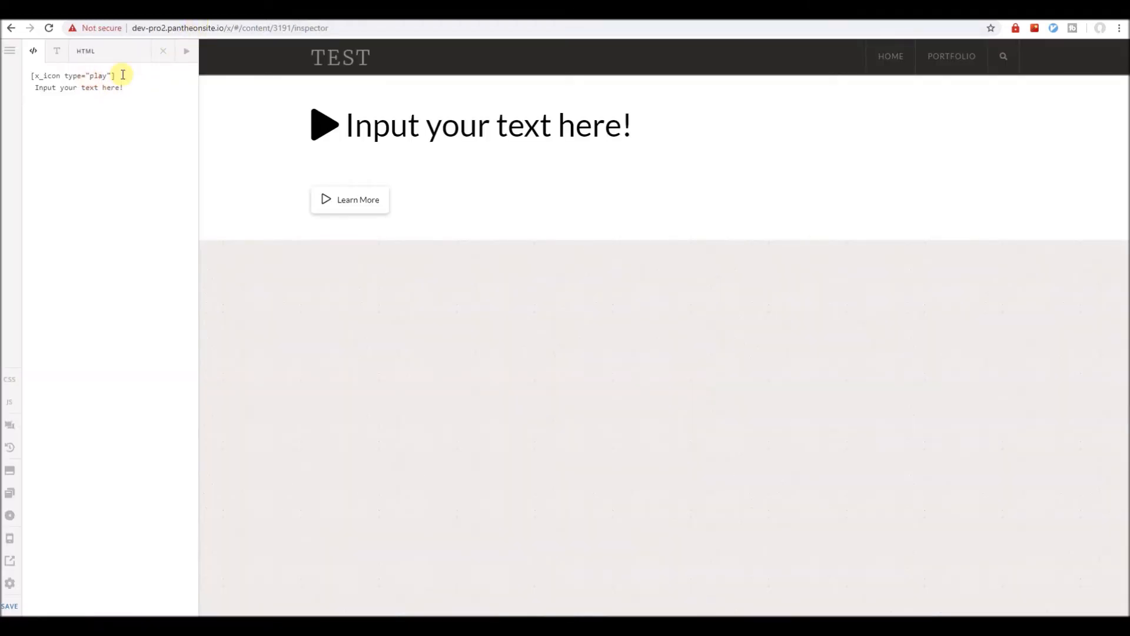
Change the shortcode's icon type to 'l-play' for an outline play icon.
{"action": "type", "text": "o-"}
{"action": "key", "text": "BackSpace"}
{"action": "type", "text": "lay"}
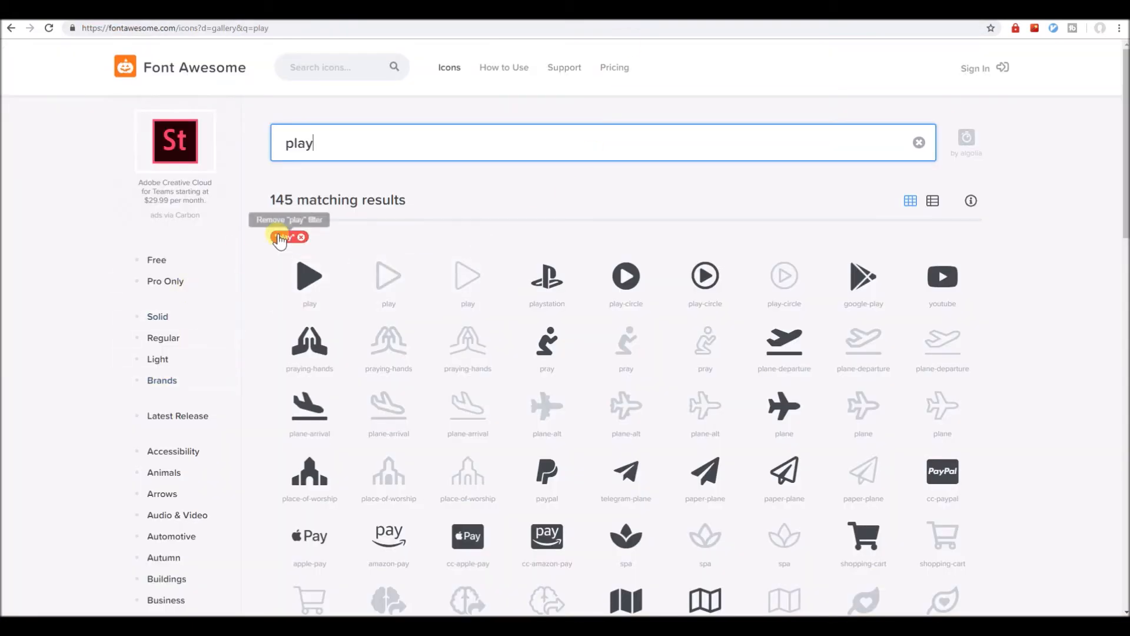
Clear the play filter, show only Brands icons, and select the accessible-icon name.
{"action": "left_click", "coordinate": [302, 238]}
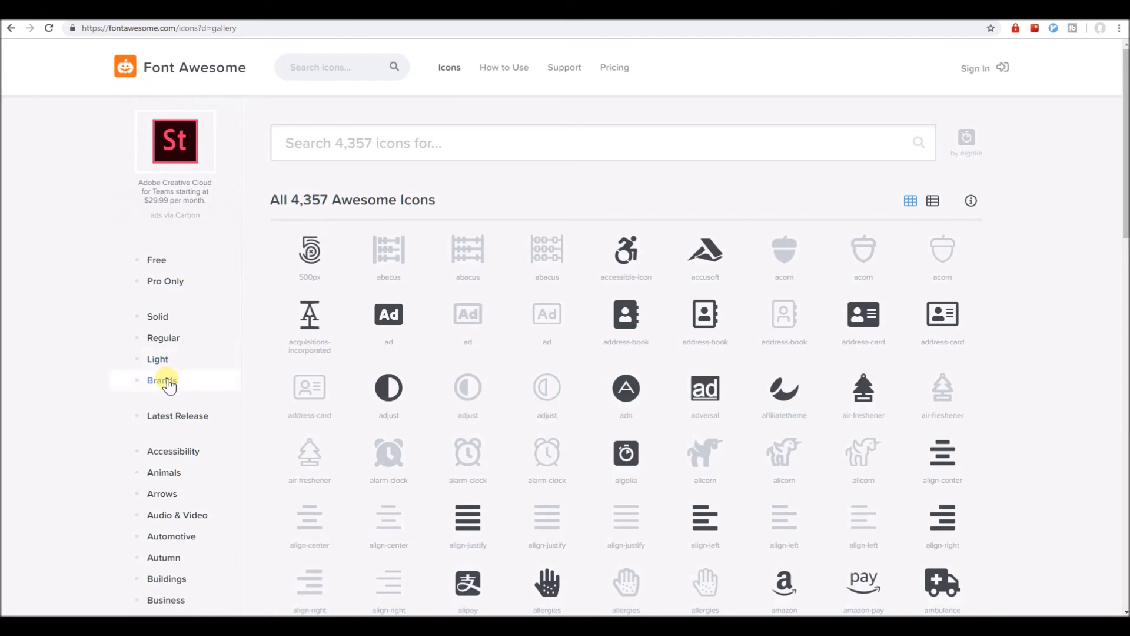
{"action": "left_click", "coordinate": [168, 383]}
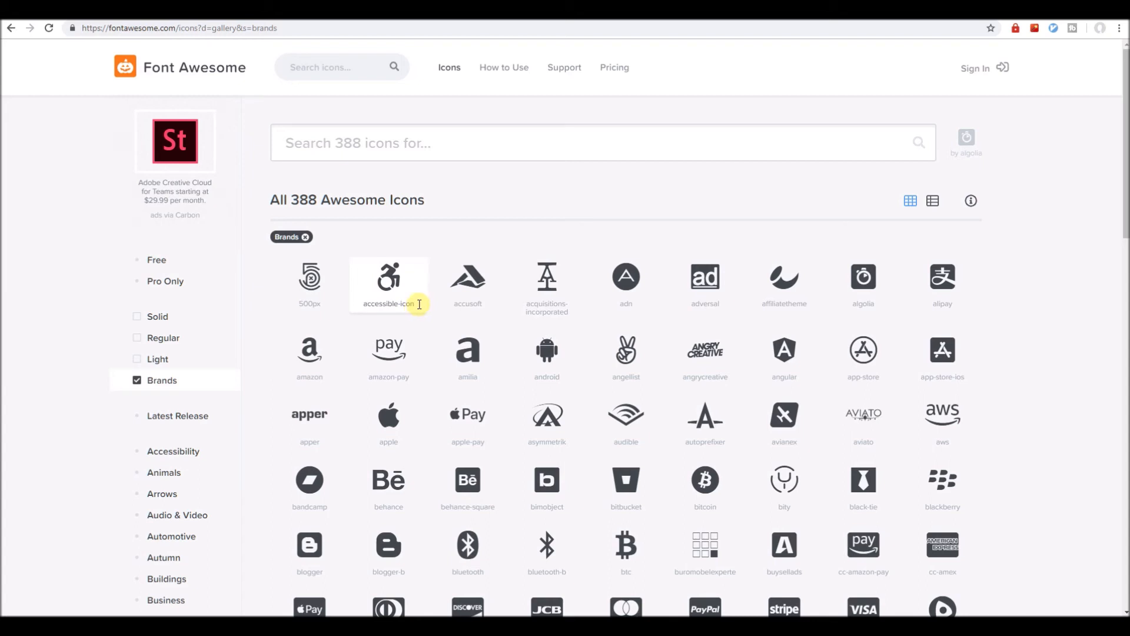
{"action": "left_click_drag", "start_coordinate": [425, 304], "coordinate": [392, 306]}
{"action": "key", "text": "ctrl+c"}
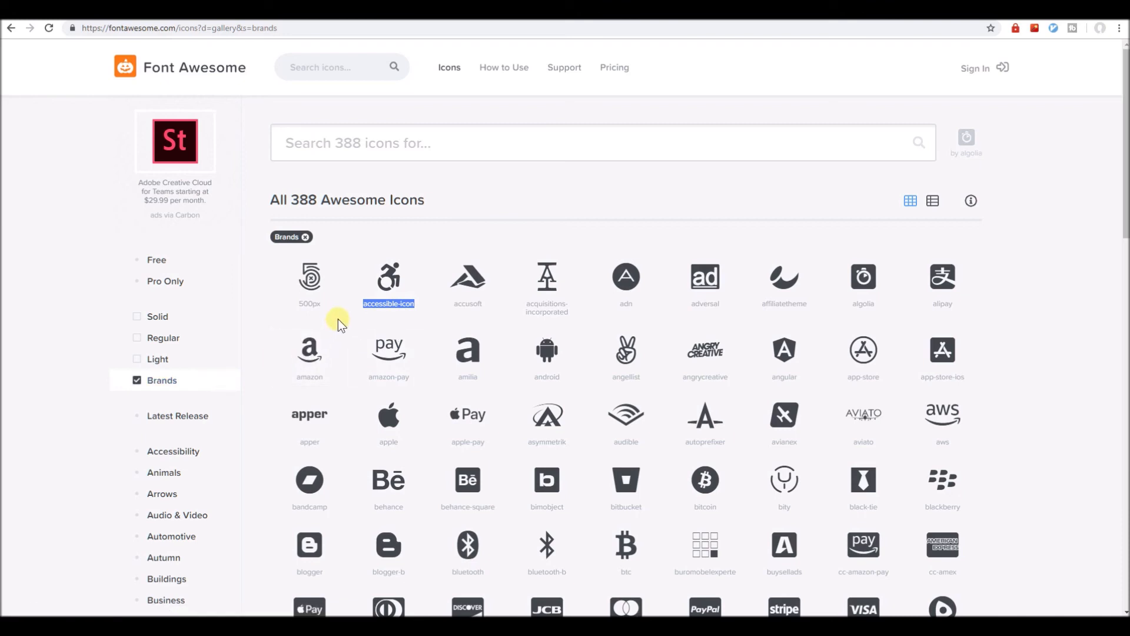
Search for accessible-icon and add the Light and Regular style filters.
{"action": "left_click", "coordinate": [374, 143]}
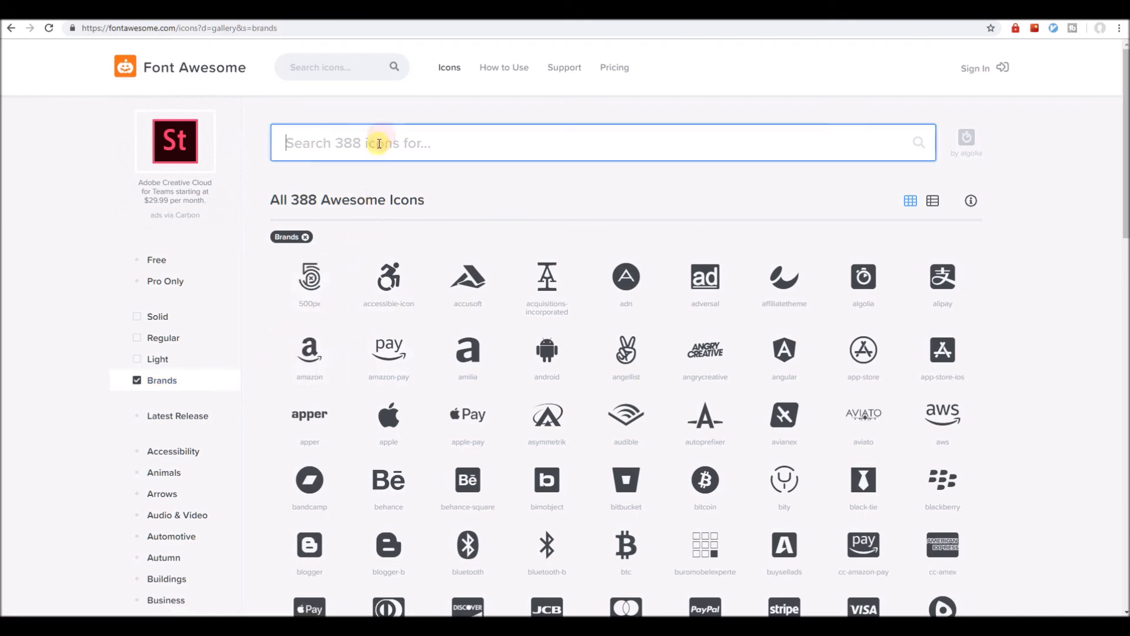
{"action": "key", "text": "ctrl+v"}
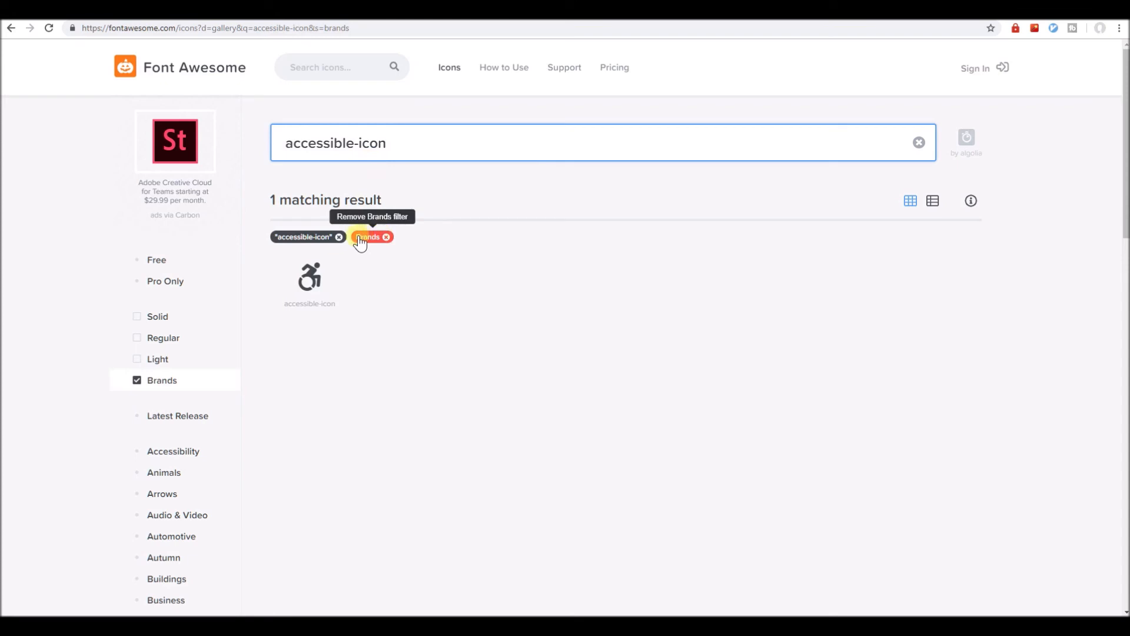
{"action": "left_click", "coordinate": [177, 368]}
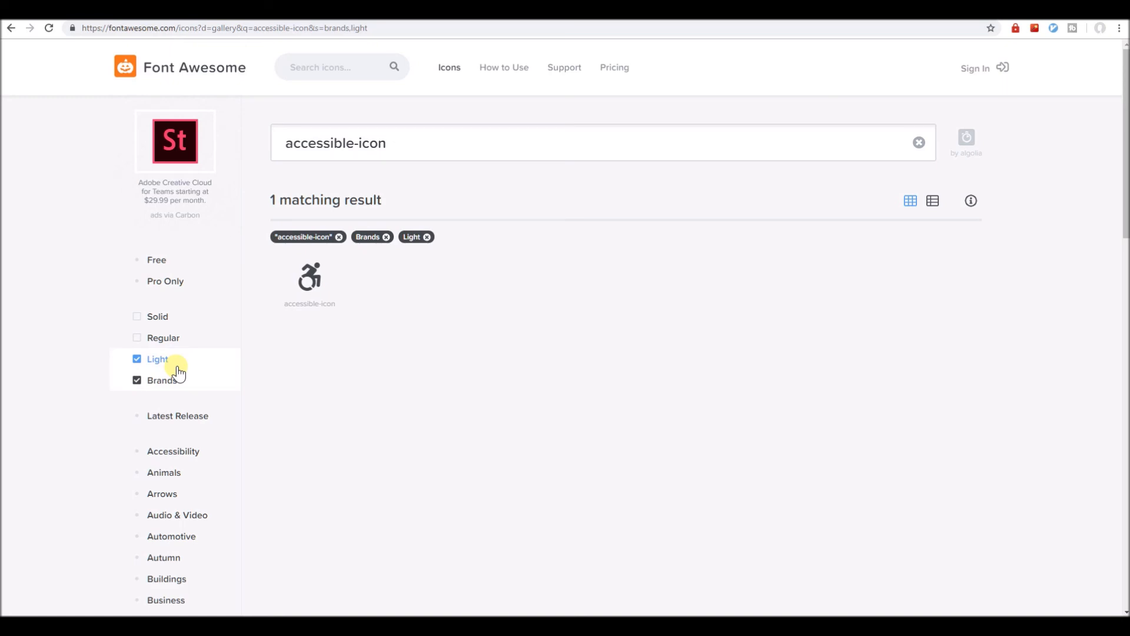
{"action": "left_click", "coordinate": [188, 348]}
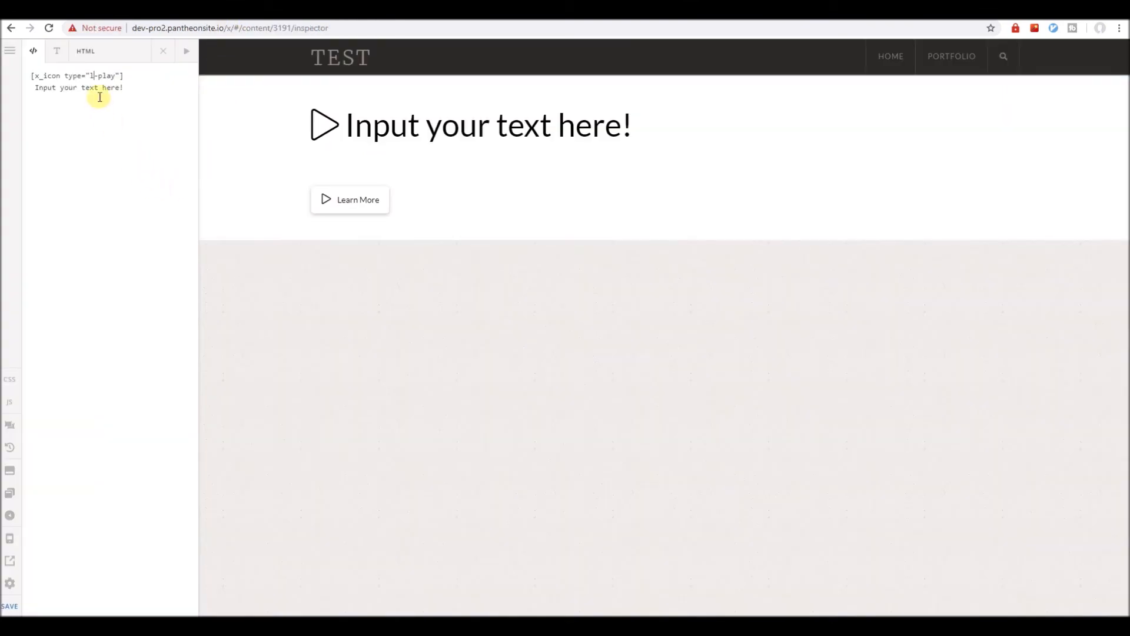
Replace l-play with accessible-icon in the shortcode's type attribute, giving a wheelchair icon.
{"action": "left_click", "coordinate": [99, 74]}
{"action": "key", "text": "BackSpace"}
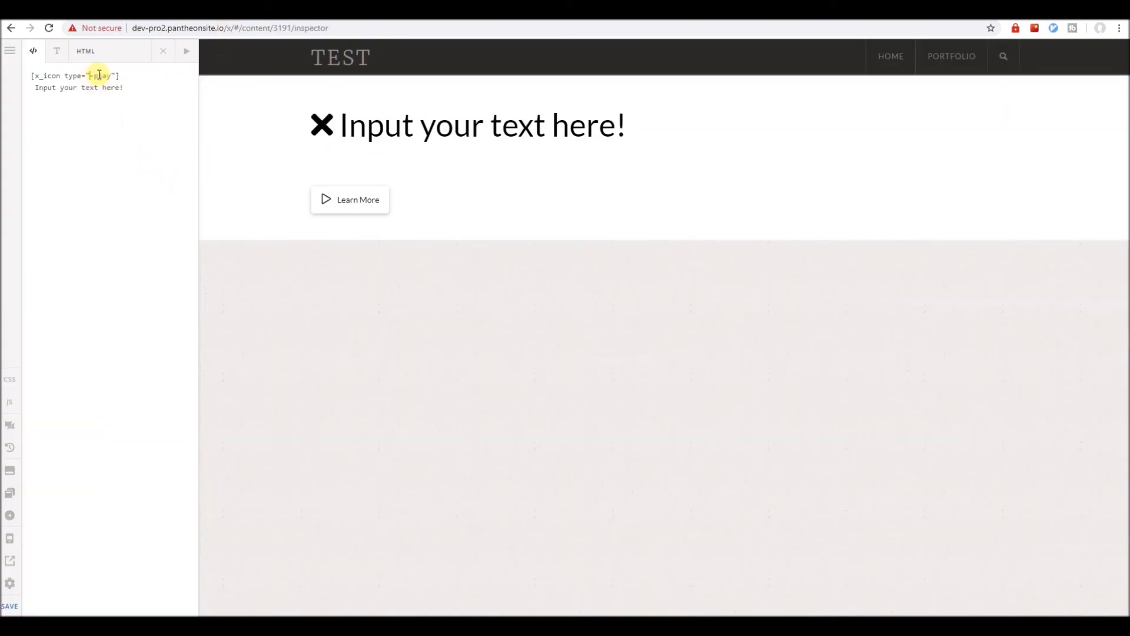
{"action": "key", "text": "BackSpace"}
{"action": "key", "text": "ctrl+v"}
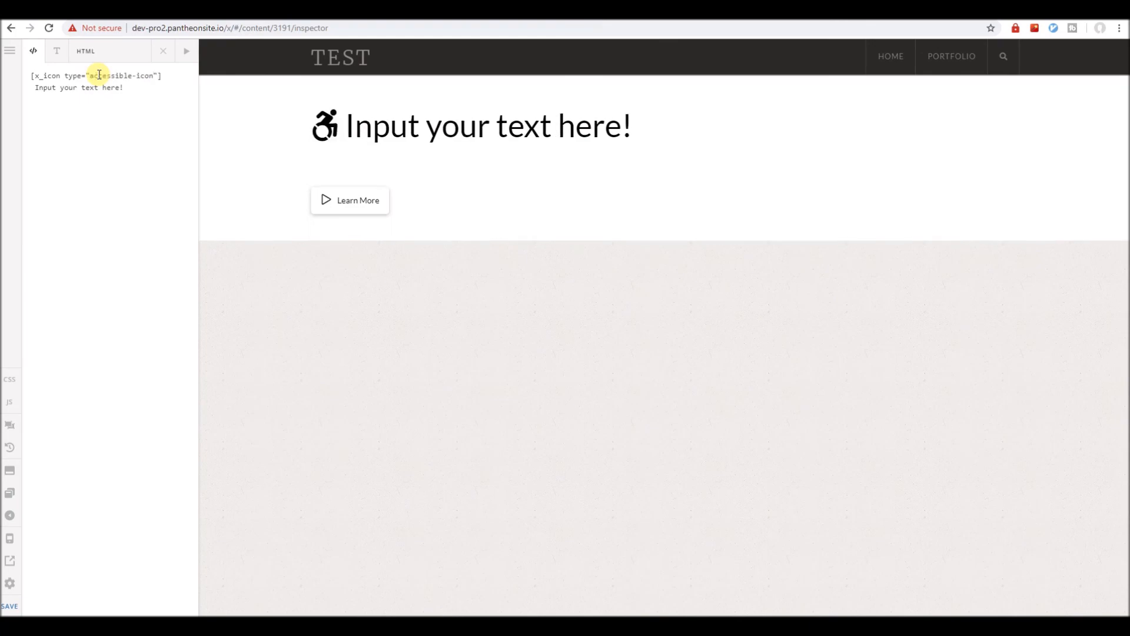